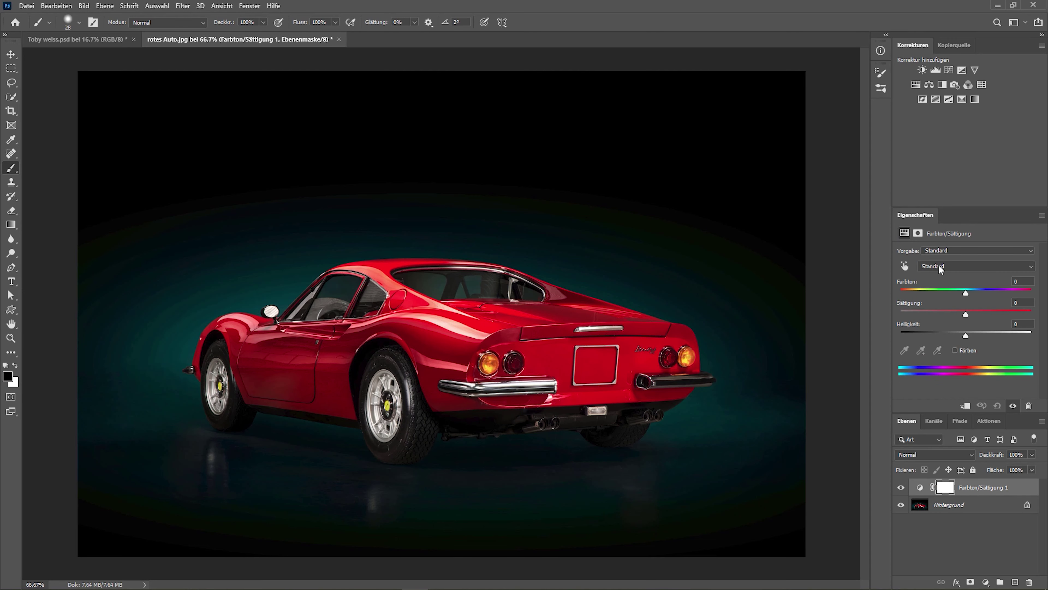
# Shift the Reds hue with the Farbton slider to preview the car in green
pyautogui.click(940, 268)
pyautogui.click(945, 276)
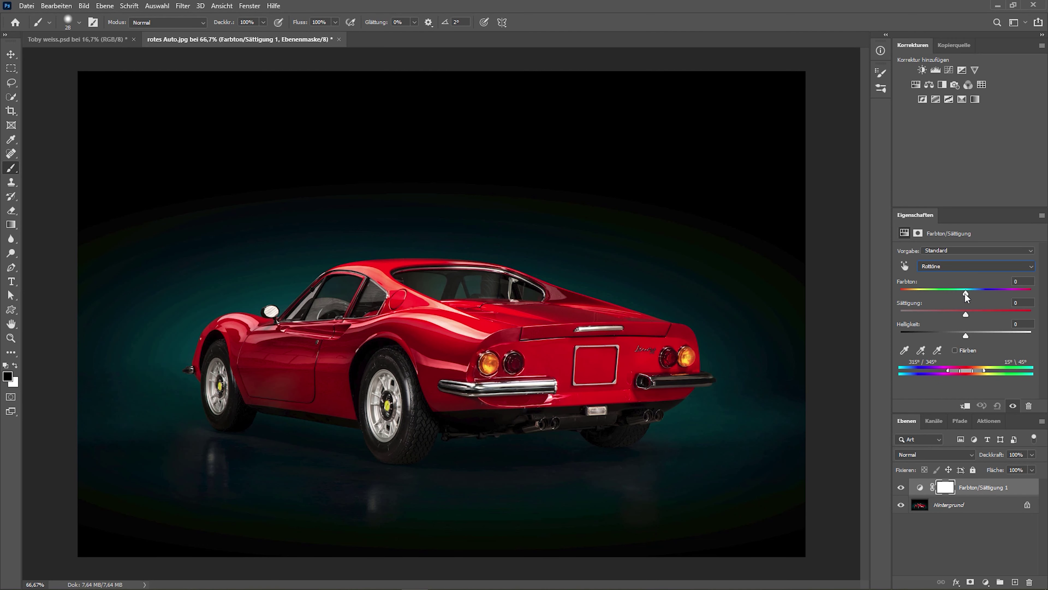
pyautogui.moveTo(966, 294); pyautogui.dragTo(1009, 294)
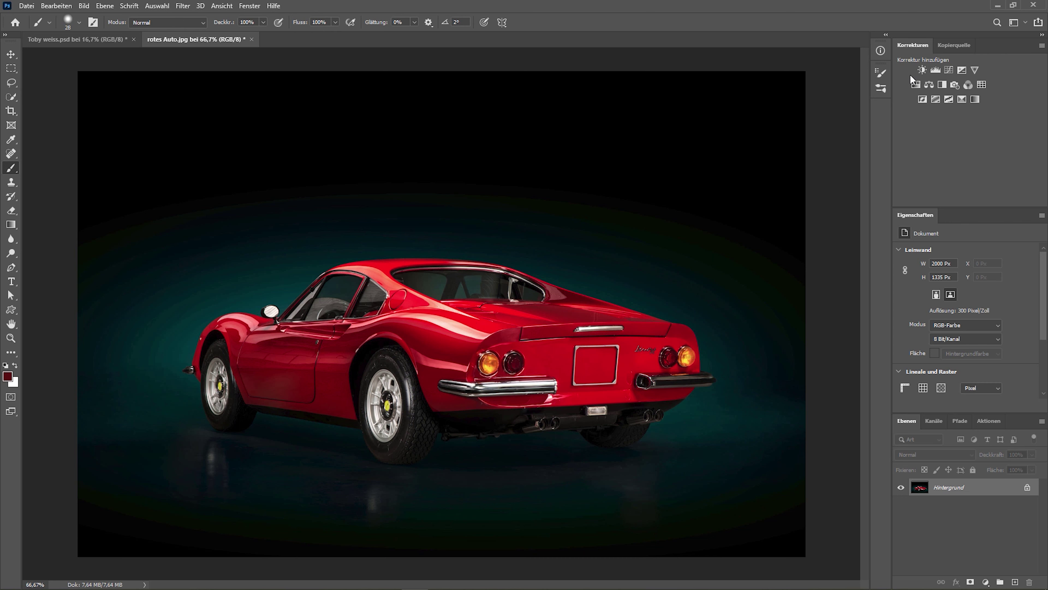
# Add a Hue/Saturation layer shifting Rottöne Farbton to +94 to turn the car green
pyautogui.click(915, 85)
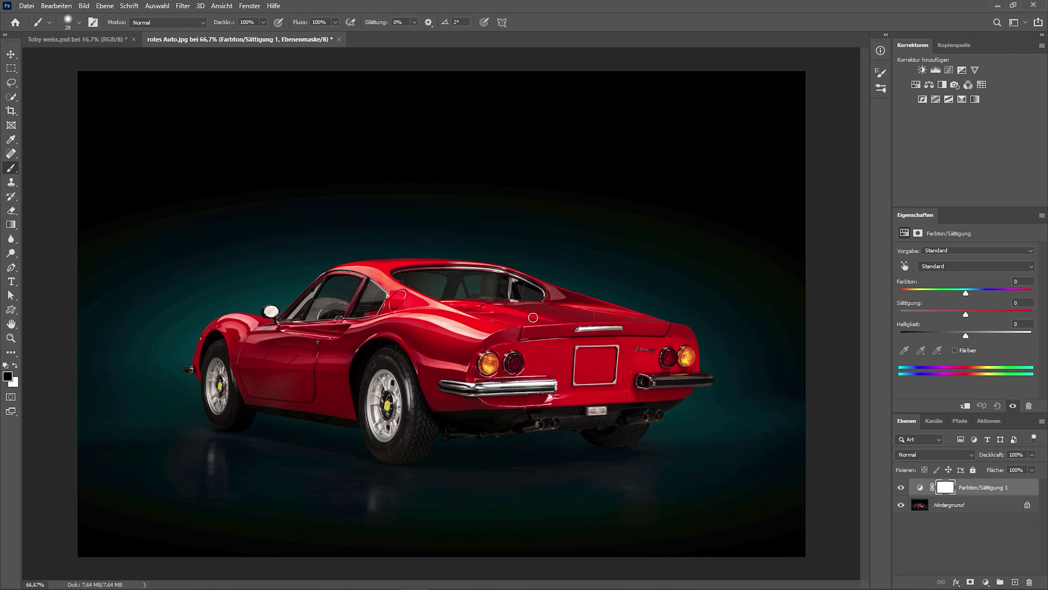
pyautogui.click(940, 269)
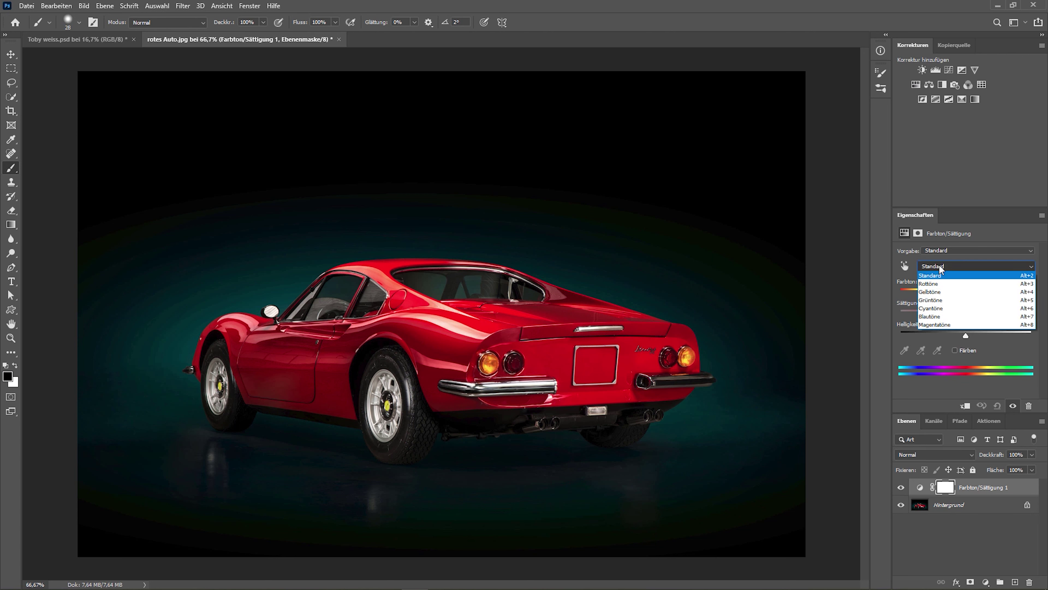
pyautogui.click(942, 285)
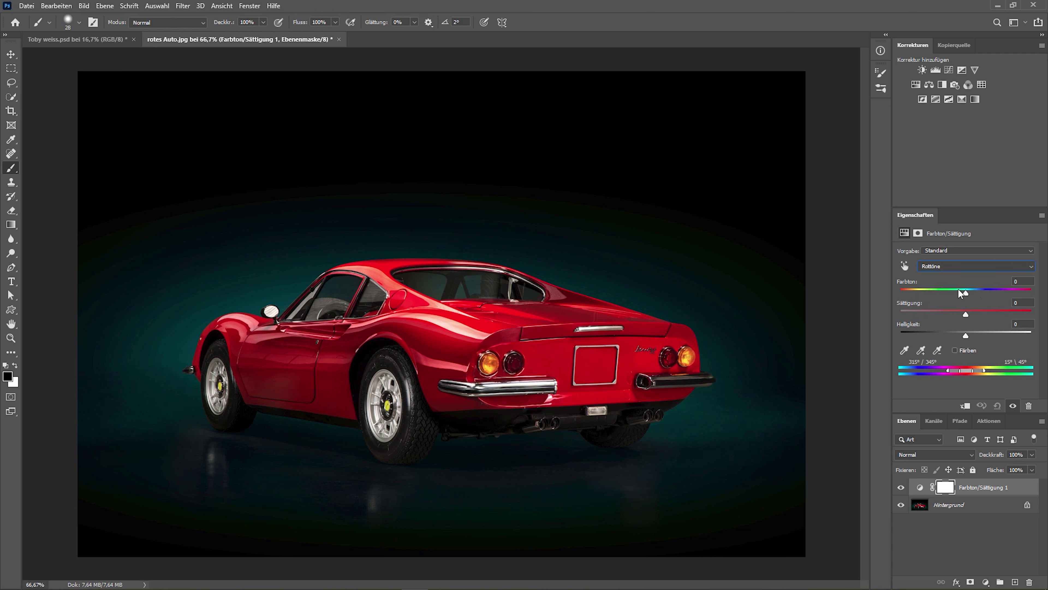
pyautogui.moveTo(966, 294); pyautogui.dragTo(1008, 294)
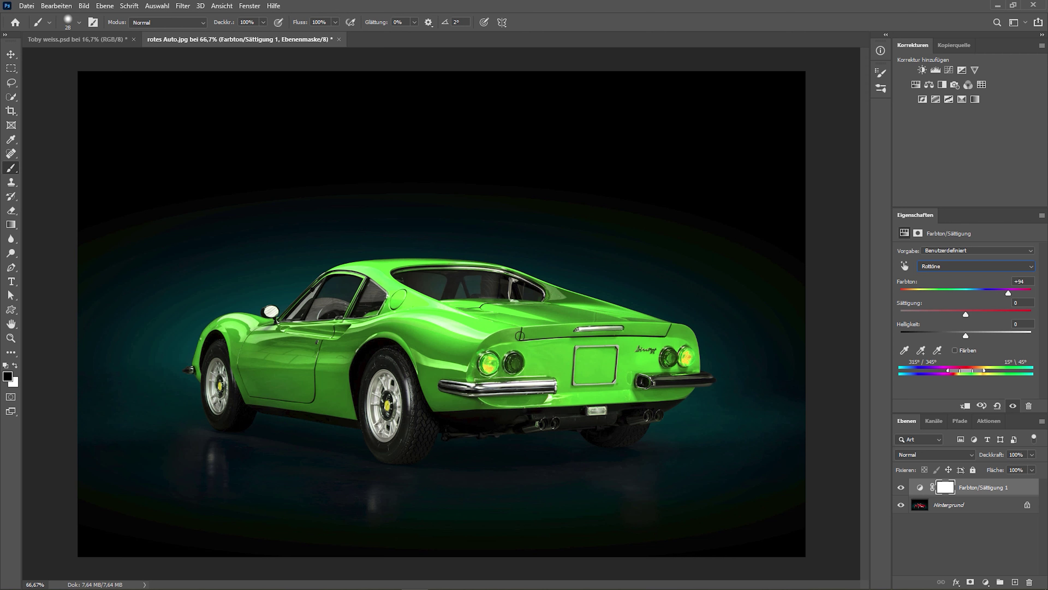
pyautogui.moveTo(492, 360)
pyautogui.mouseDown()
pyautogui.moveTo(487, 371)
pyautogui.moveTo(517, 360)
pyautogui.mouseUp()
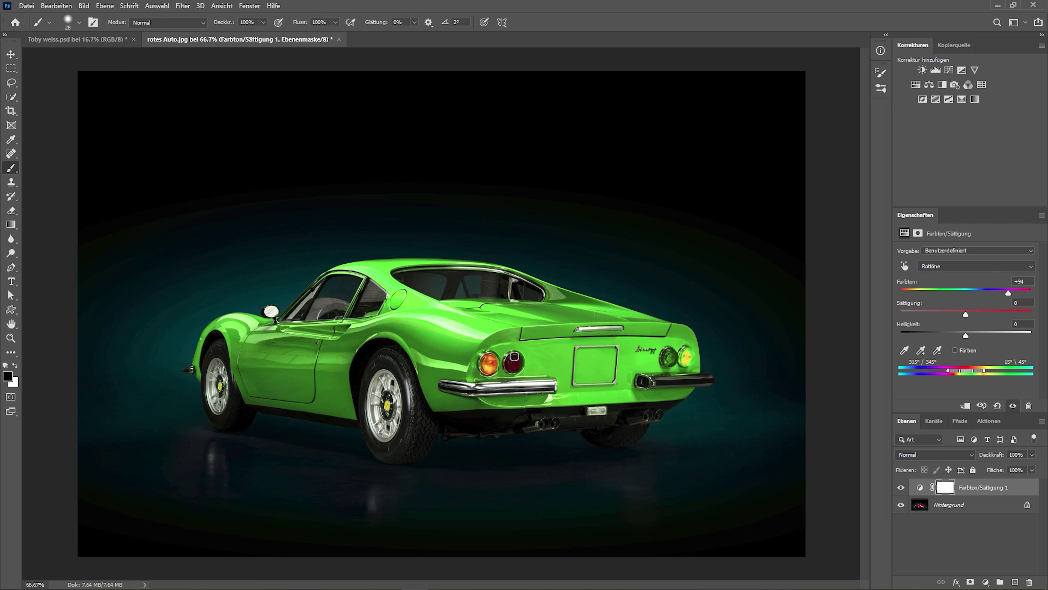
pyautogui.moveTo(667, 355); pyautogui.dragTo(685, 359)
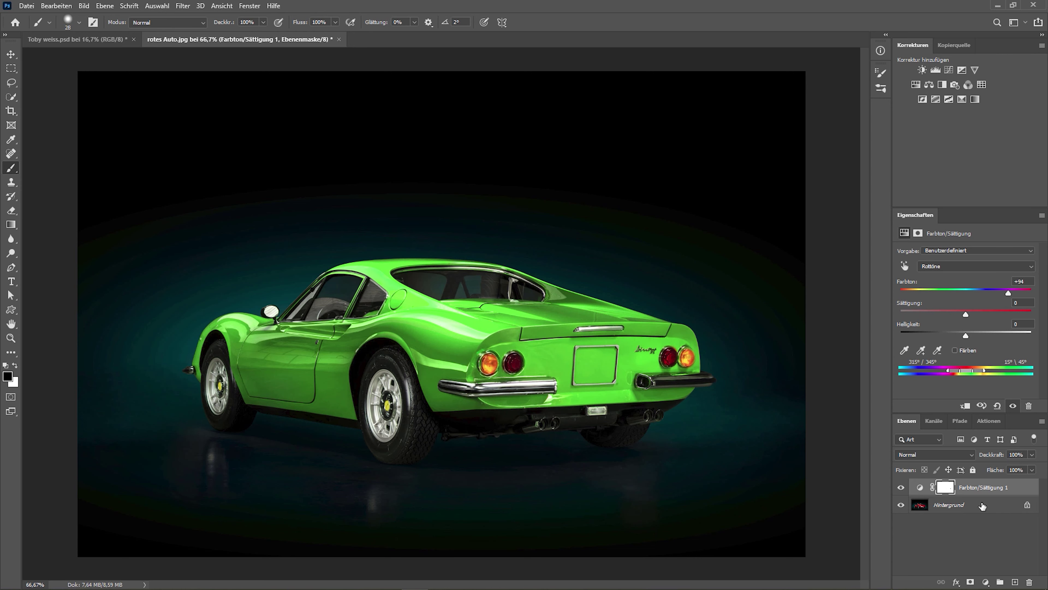
pyautogui.click(83, 44)
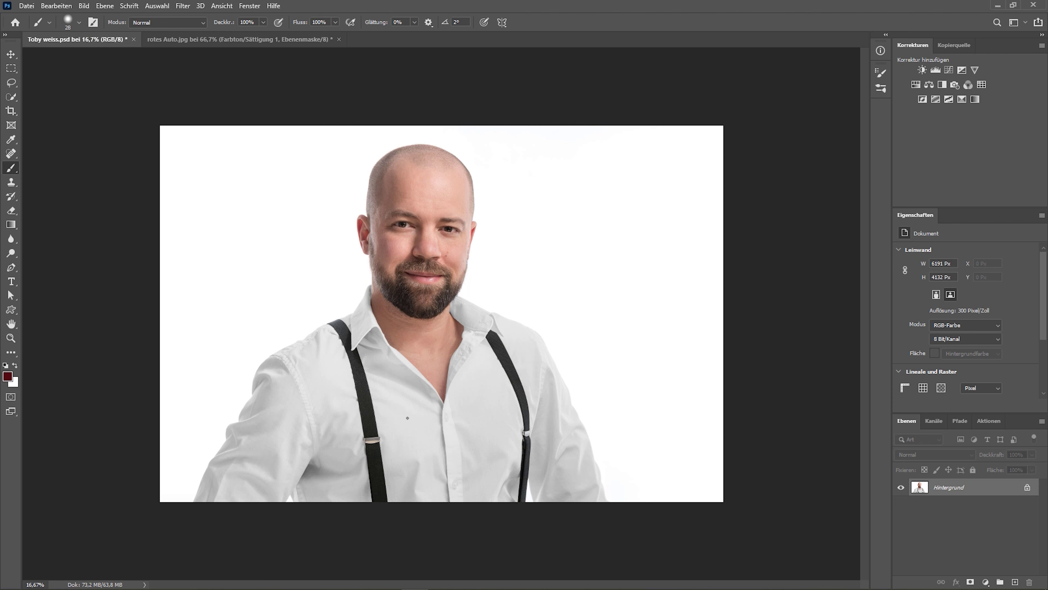
pyautogui.click(916, 85)
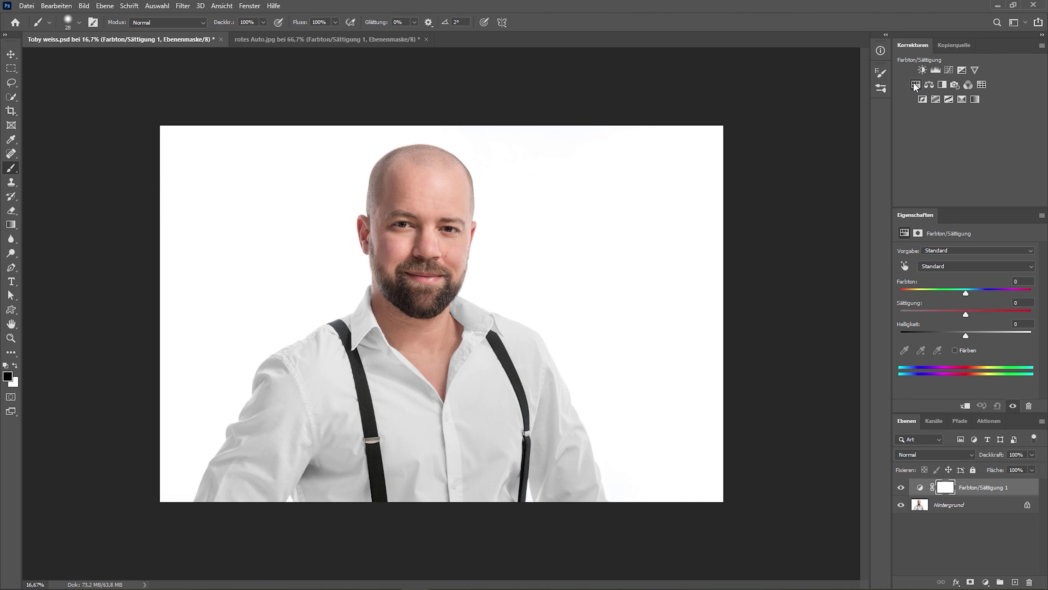
pyautogui.click(927, 267)
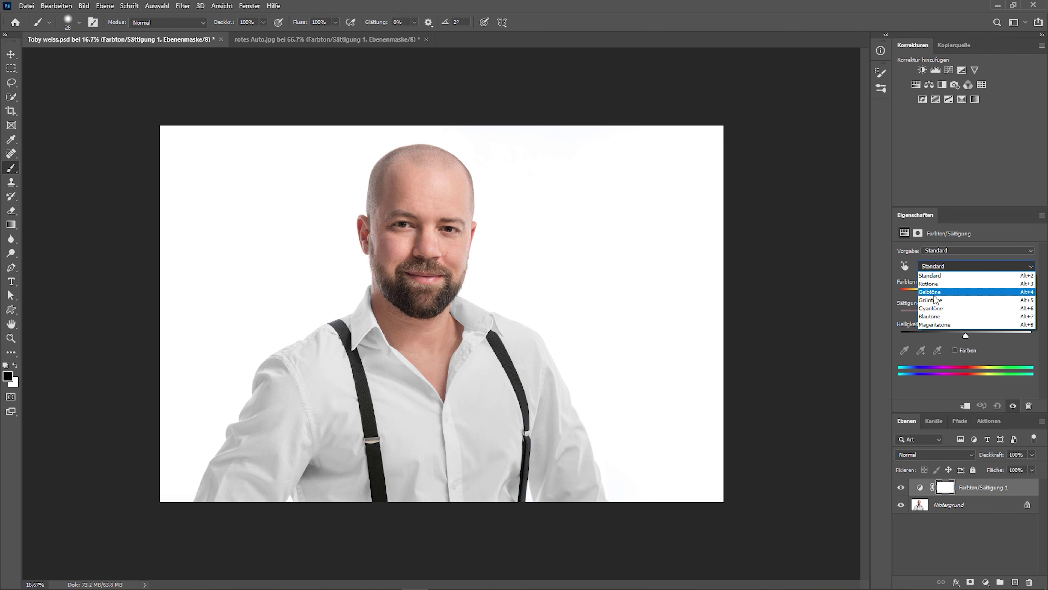
pyautogui.click(940, 275)
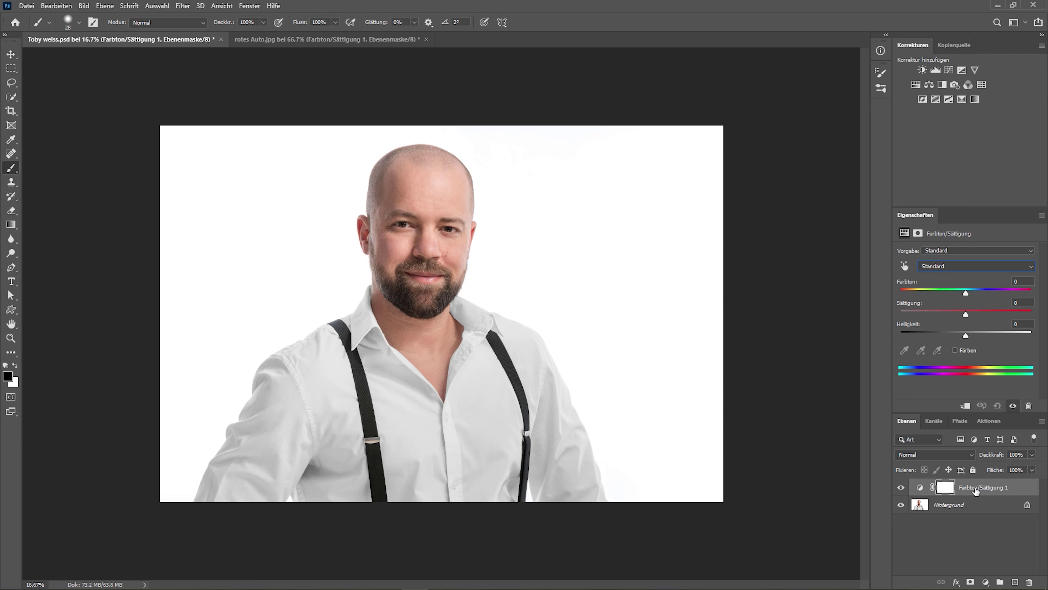
pyautogui.moveTo(975, 491); pyautogui.dragTo(1029, 582)
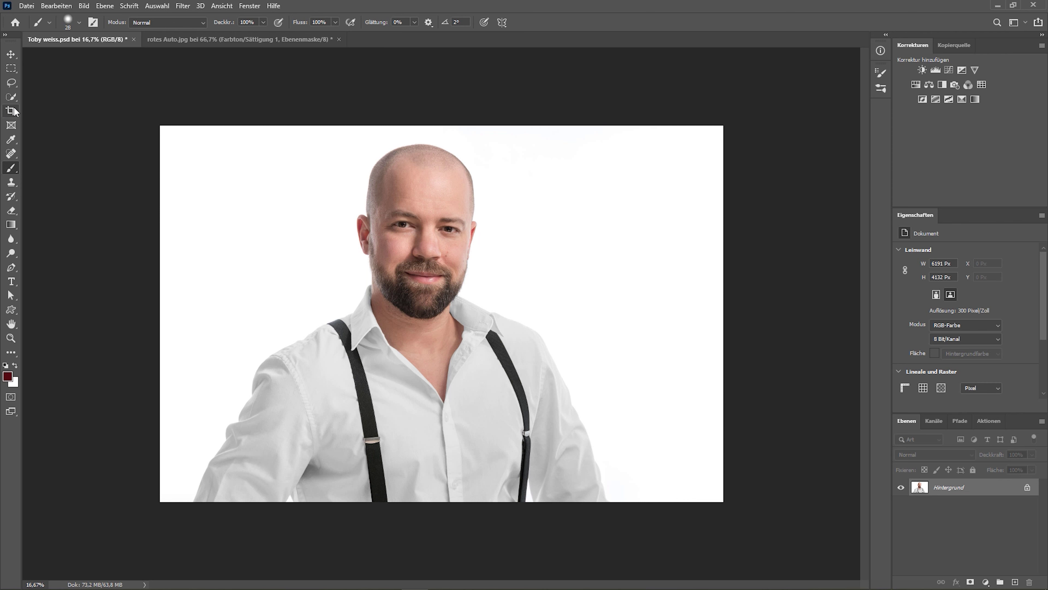
# Quick-select the white shirt and suspenders with a 72 px brush
pyautogui.click(10, 98)
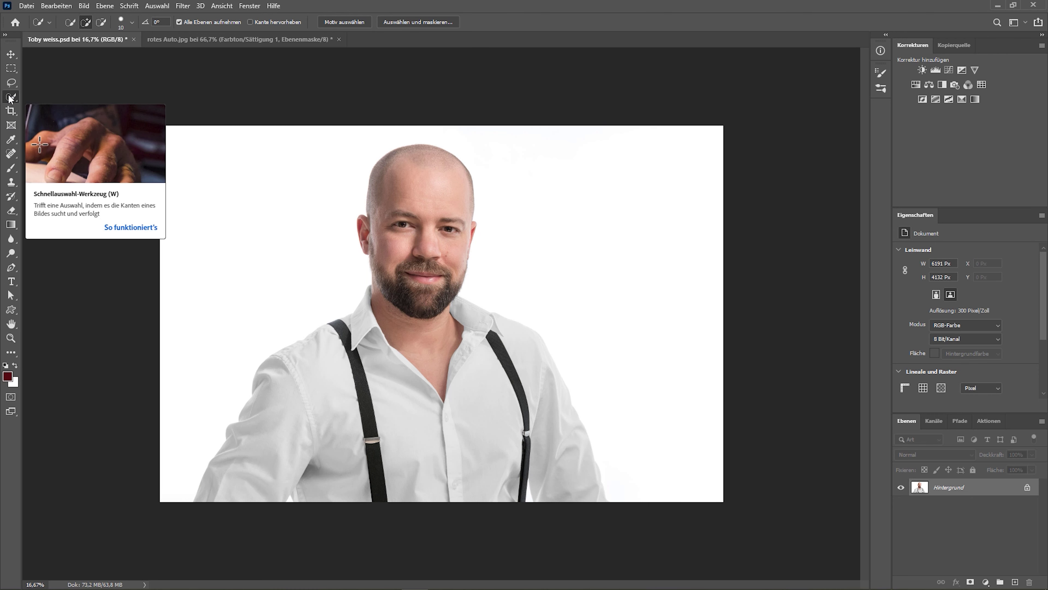
pyautogui.click(132, 23)
pyautogui.moveTo(78, 54); pyautogui.dragTo(109, 53)
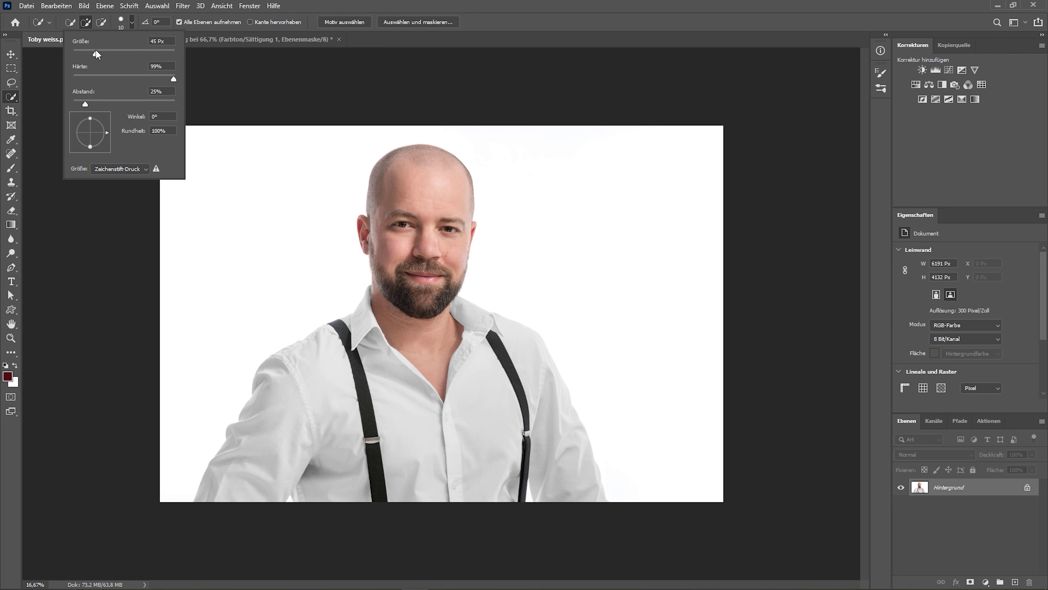
pyautogui.click(314, 362)
pyautogui.moveTo(397, 390); pyautogui.dragTo(423, 422)
pyautogui.moveTo(485, 436)
pyautogui.mouseDown()
pyautogui.moveTo(476, 321)
pyautogui.moveTo(421, 366)
pyautogui.mouseUp()
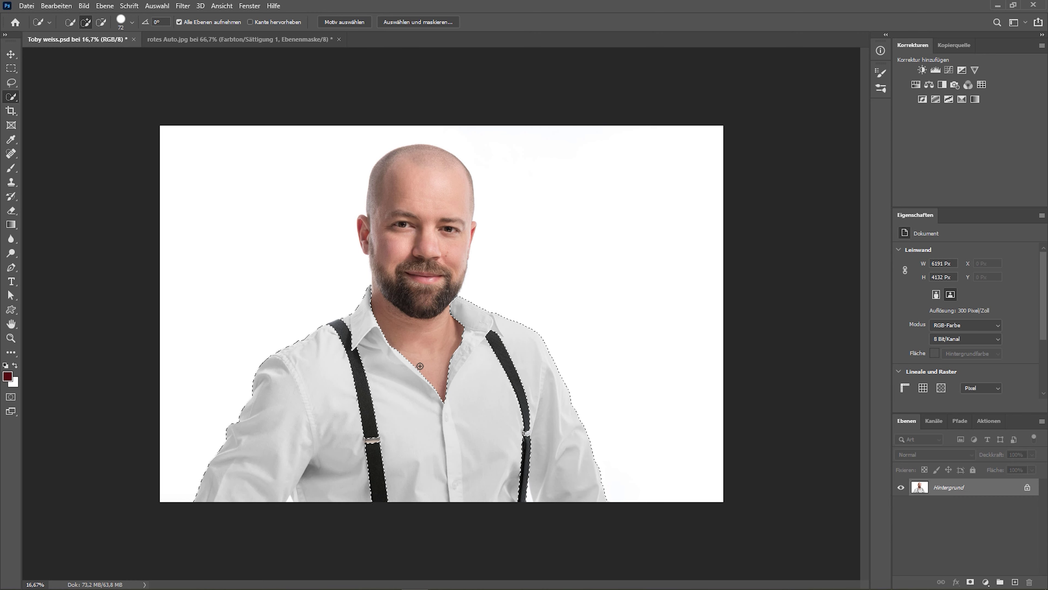
# Subtract the left suspender from the shirt selection
pyautogui.scroll(3, 421, 366)
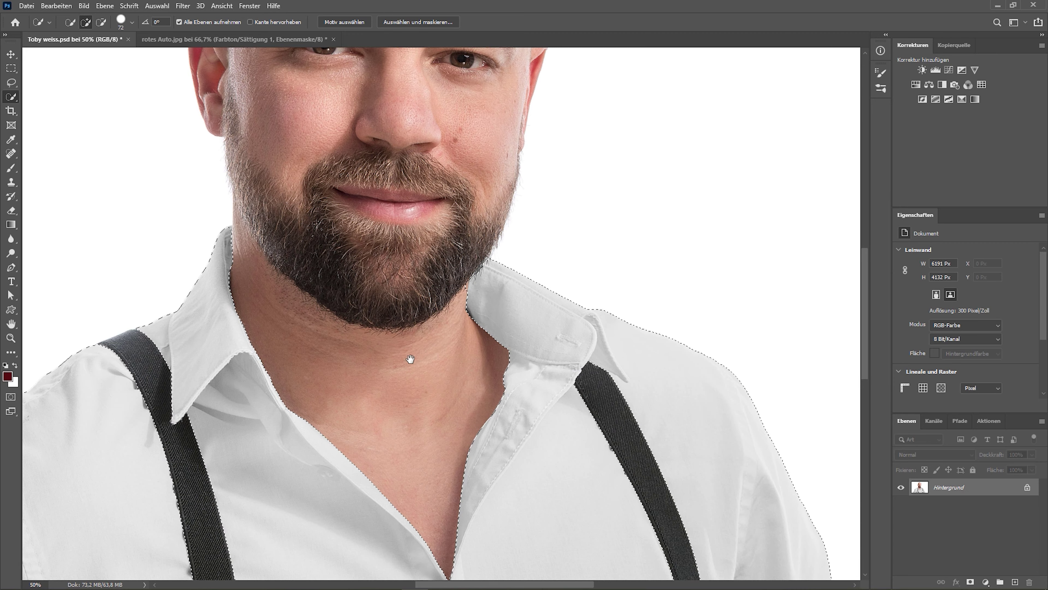
pyautogui.scroll(-5, 410, 359)
pyautogui.scroll(-5, 372, 435)
pyautogui.hscroll(-3, 379, 391)
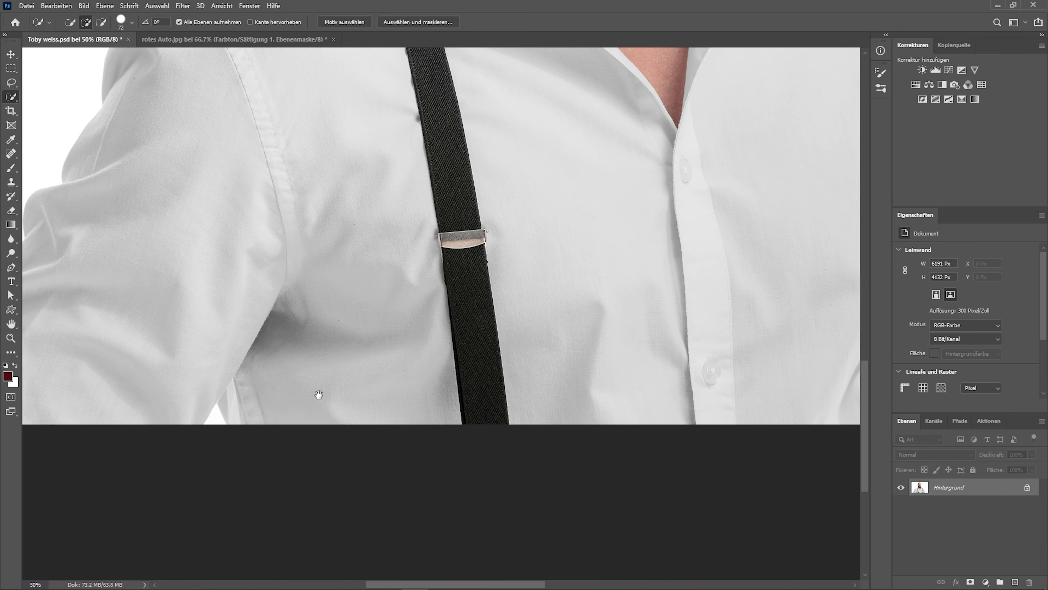
pyautogui.hscroll(-2, 319, 394)
pyautogui.moveTo(479, 277); pyautogui.dragTo(433, 332)
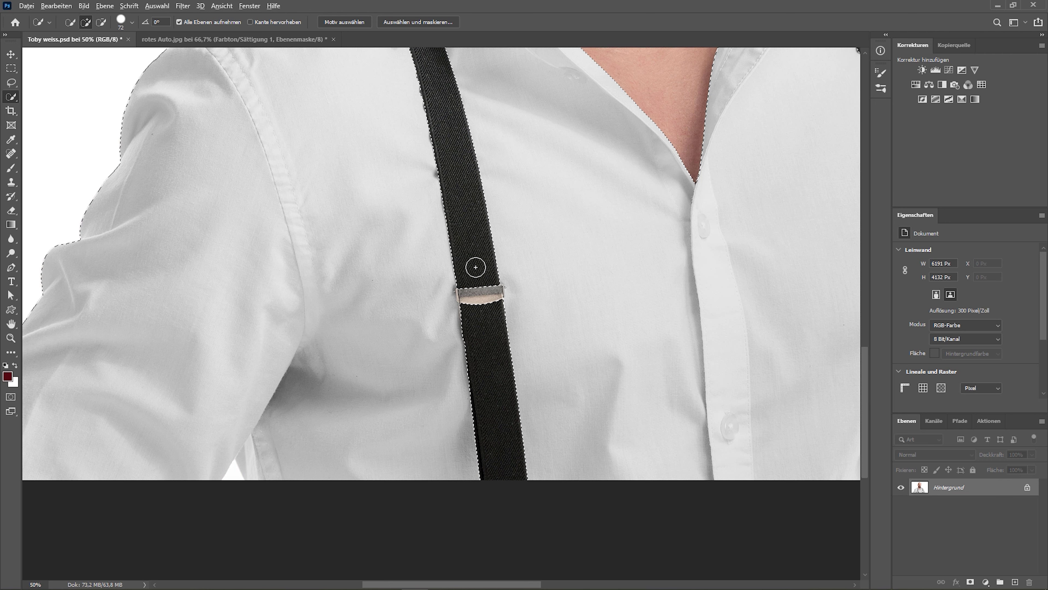
pyautogui.press('alt')
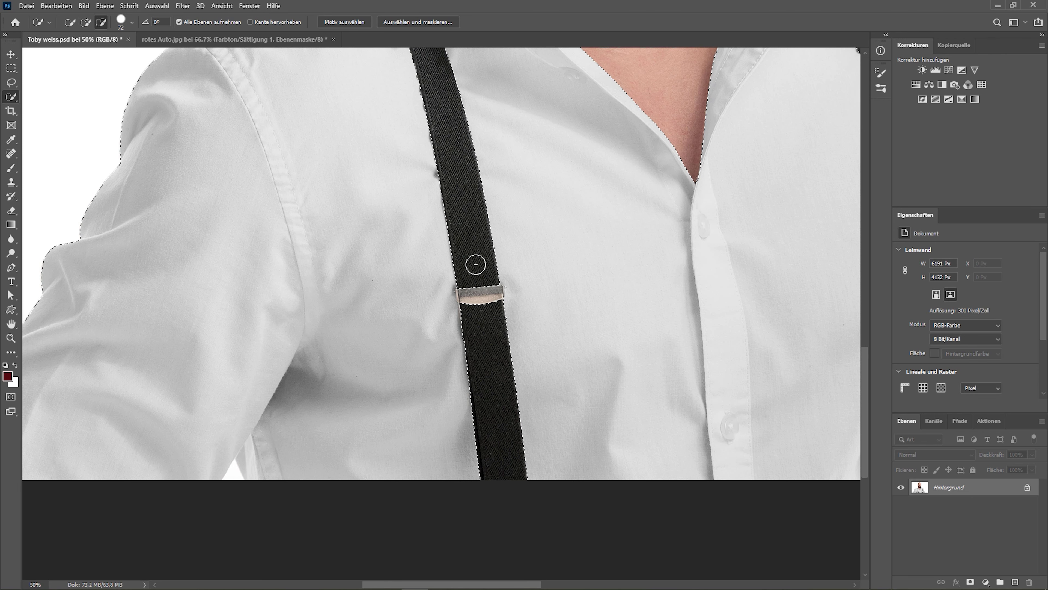
pyautogui.moveTo(475, 266); pyautogui.dragTo(480, 299)
pyautogui.press('alt')
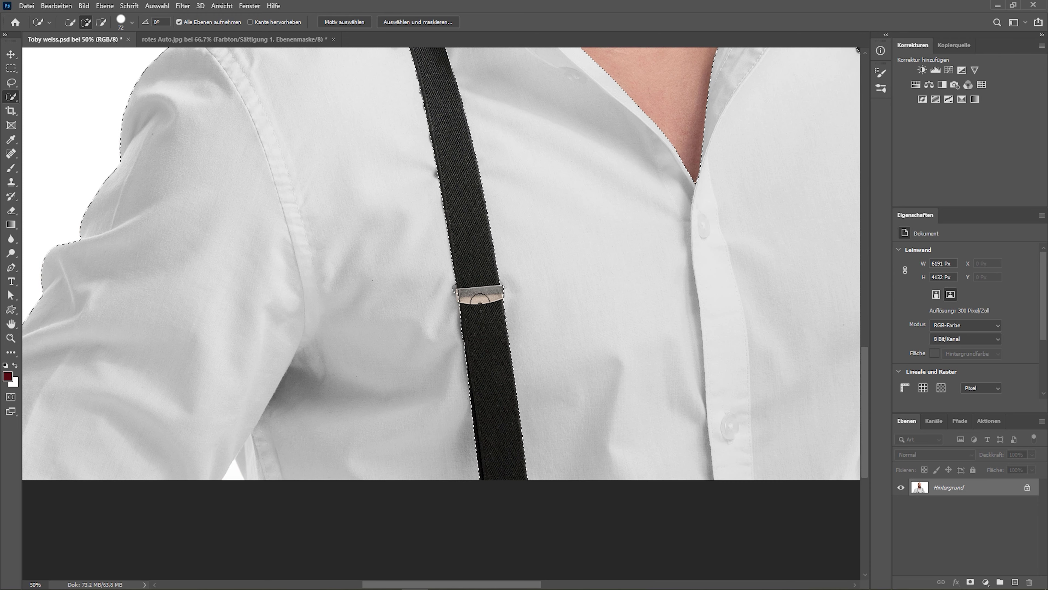
# Add the lower shirt and strip beside the right suspender with a 34 px brush, then fit the image
pyautogui.hscroll(4, 480, 300)
pyautogui.hscroll(4, 608, 311)
pyautogui.scroll(2, 608, 312)
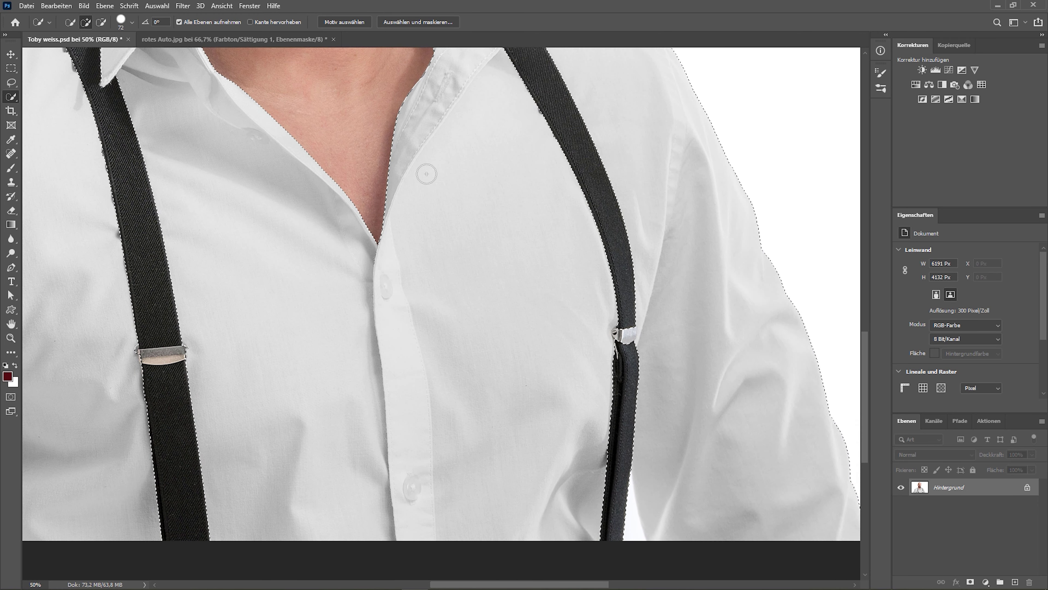
pyautogui.click(131, 22)
pyautogui.moveTo(95, 54); pyautogui.dragTo(90, 54)
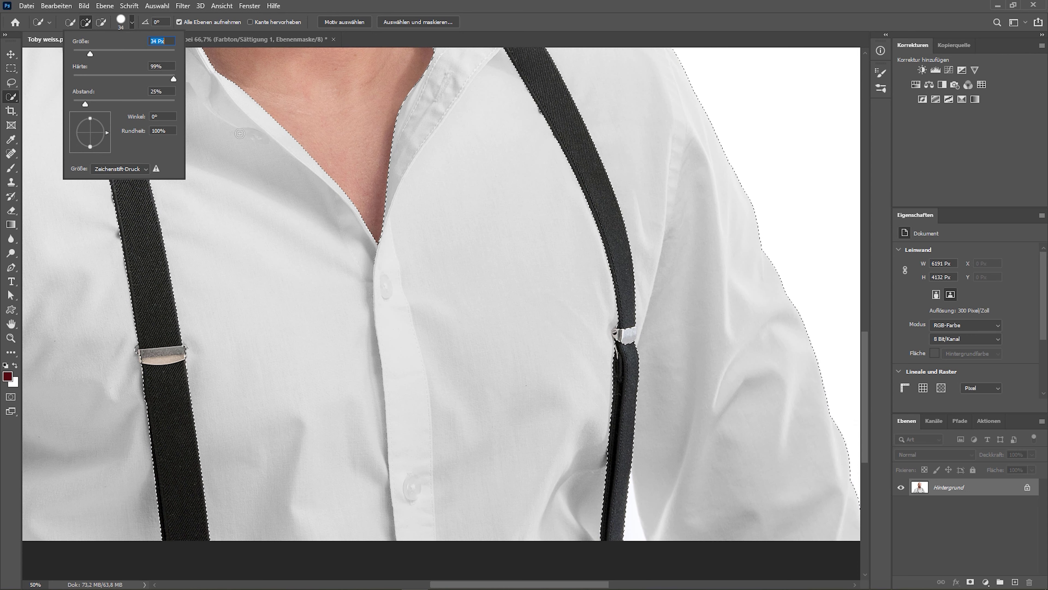
pyautogui.press('Return')
pyautogui.click(621, 335)
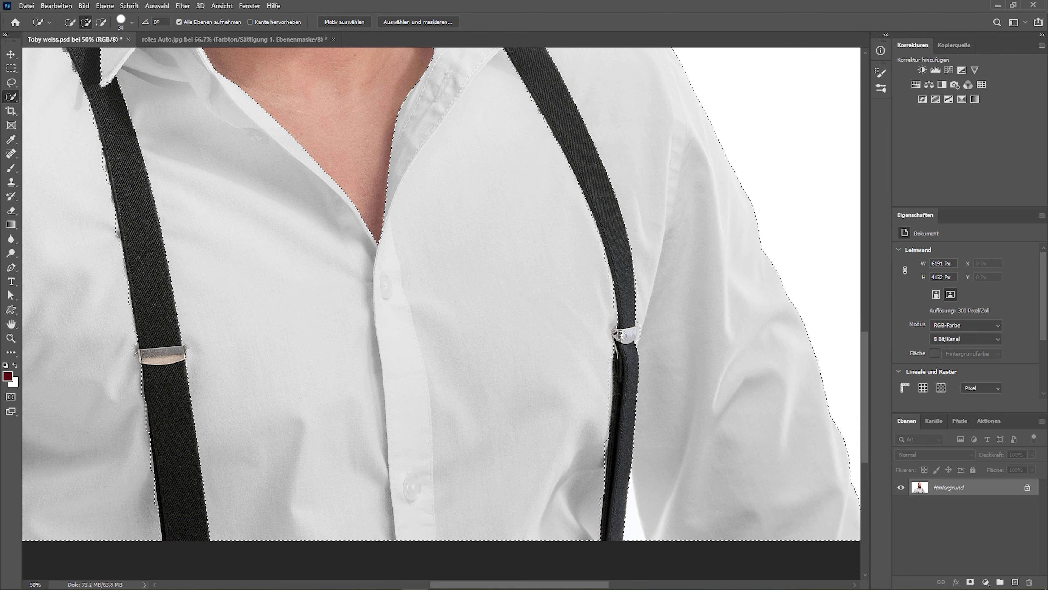
pyautogui.moveTo(610, 418); pyautogui.dragTo(586, 309)
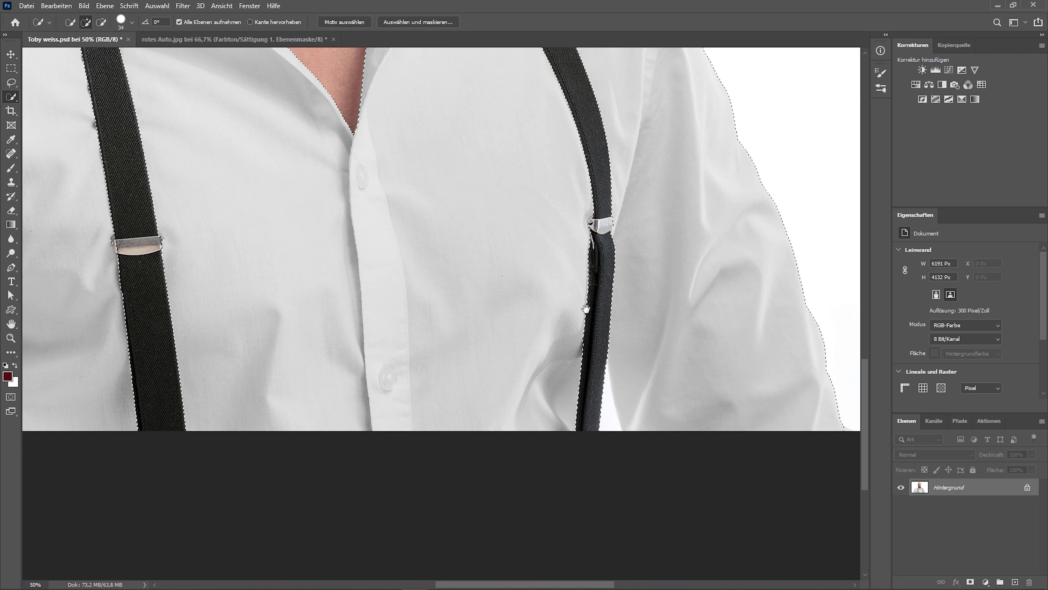
pyautogui.moveTo(606, 393); pyautogui.dragTo(598, 366)
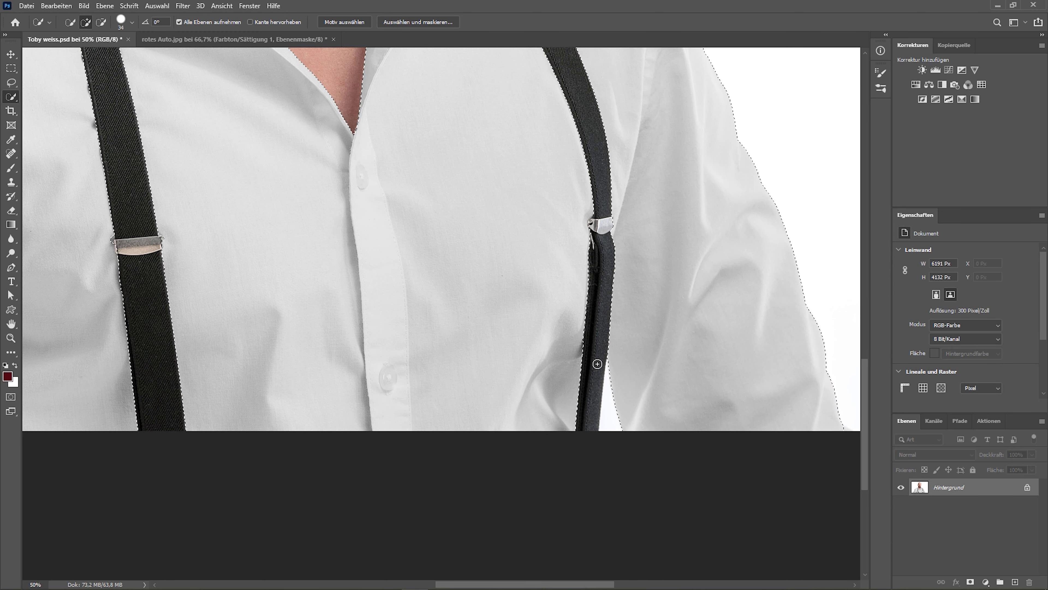
pyautogui.hotkey('ctrl', '0')
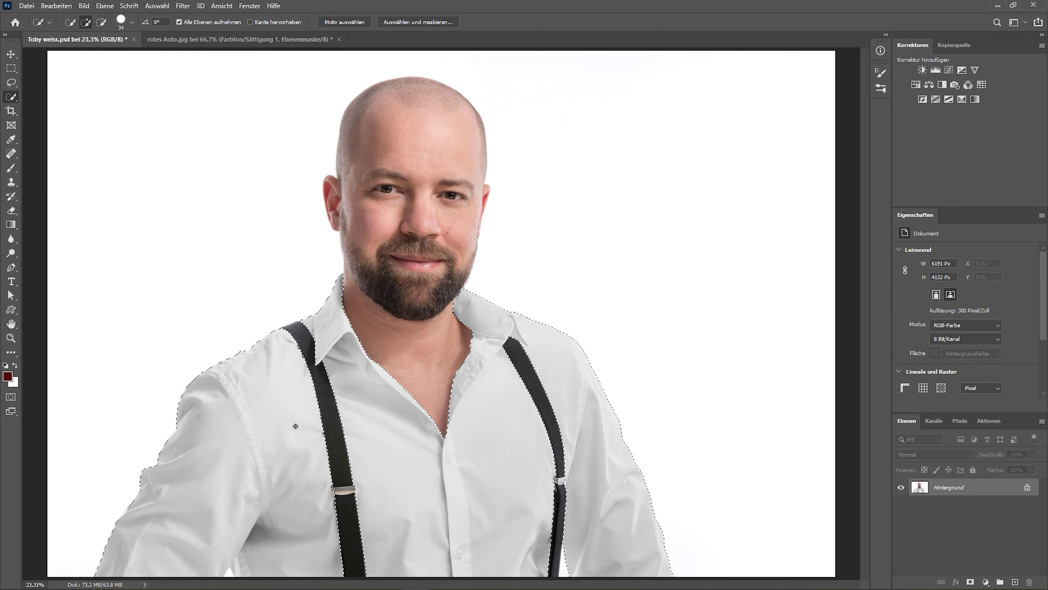
# Create the group Gruppe 1 and give it a layer mask from the shirt selection
pyautogui.press('alt')
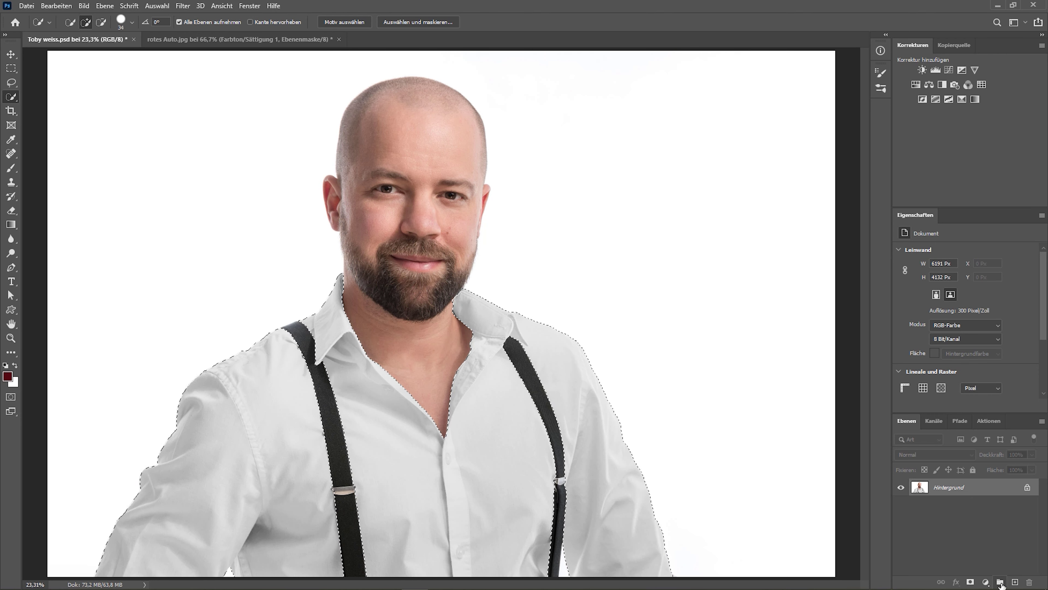
pyautogui.click(1000, 582)
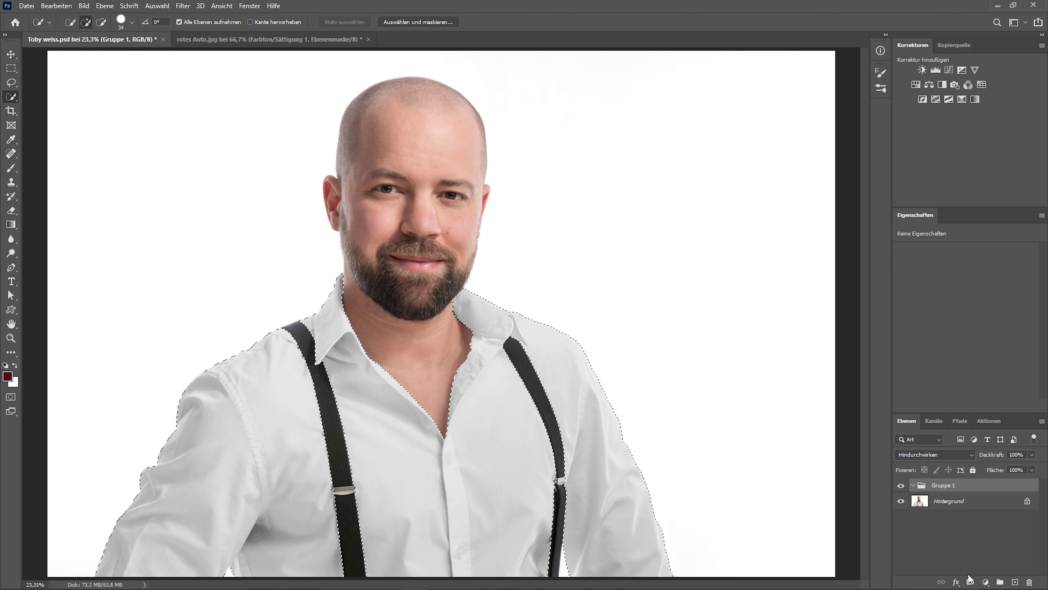
pyautogui.click(971, 582)
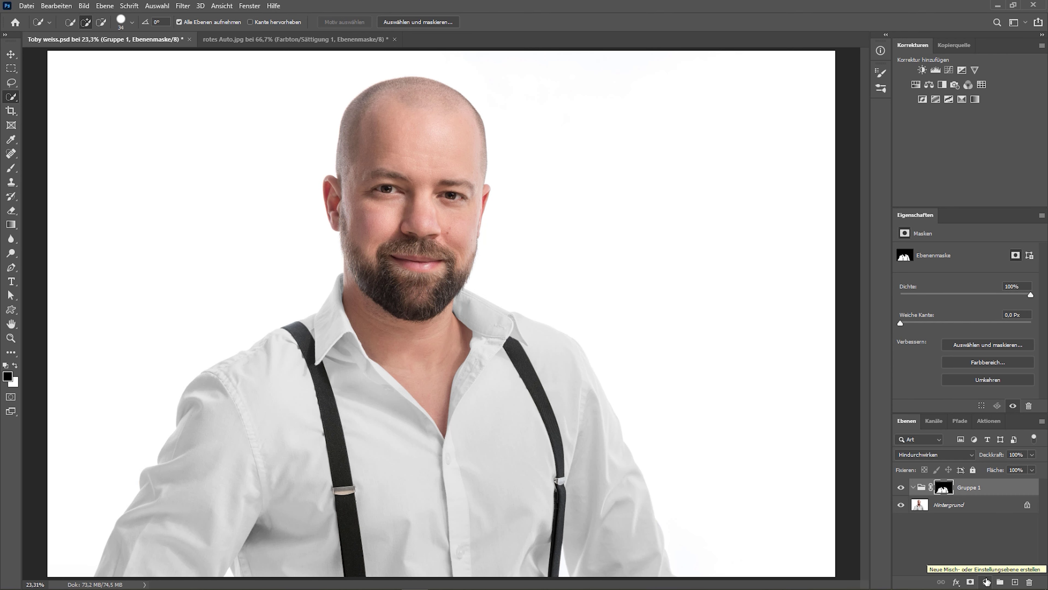
# Add a Farbfläche fill layer in grey-blue 5e6fa1 inside the shirt group
pyautogui.click(986, 582)
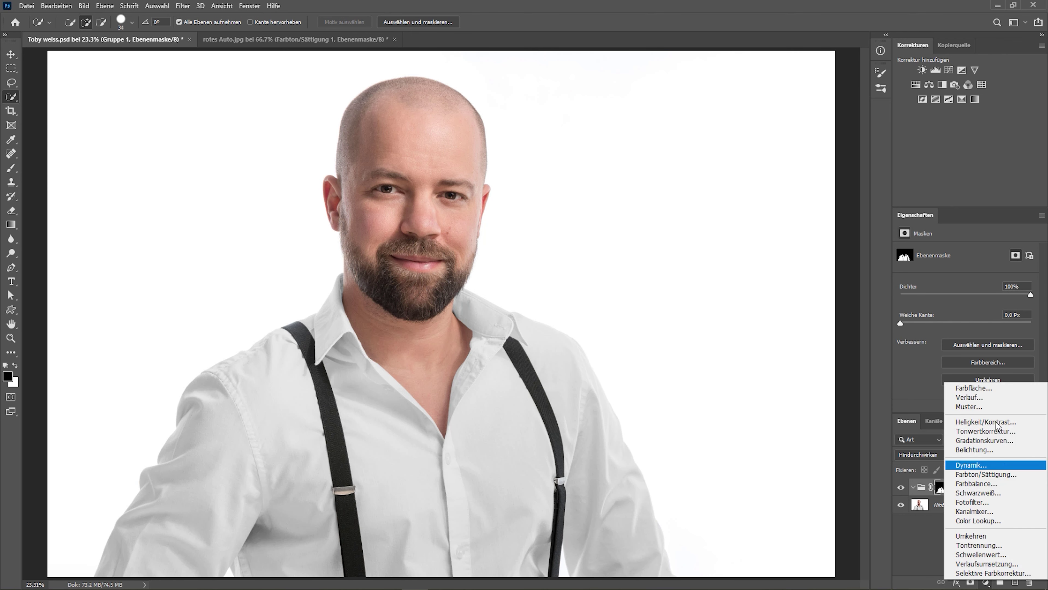
pyautogui.click(974, 389)
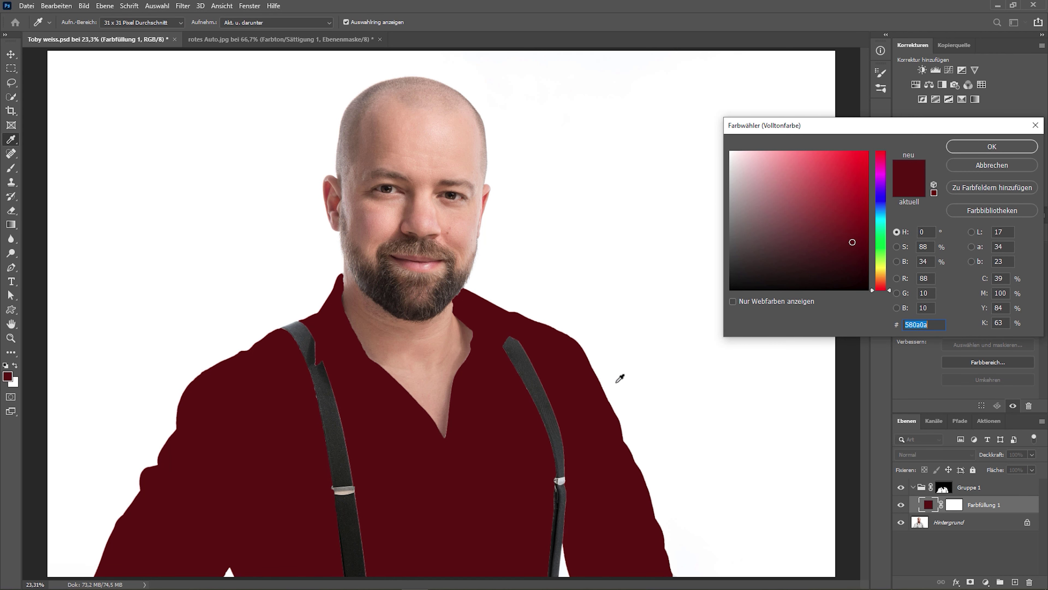
pyautogui.moveTo(876, 197); pyautogui.dragTo(883, 197)
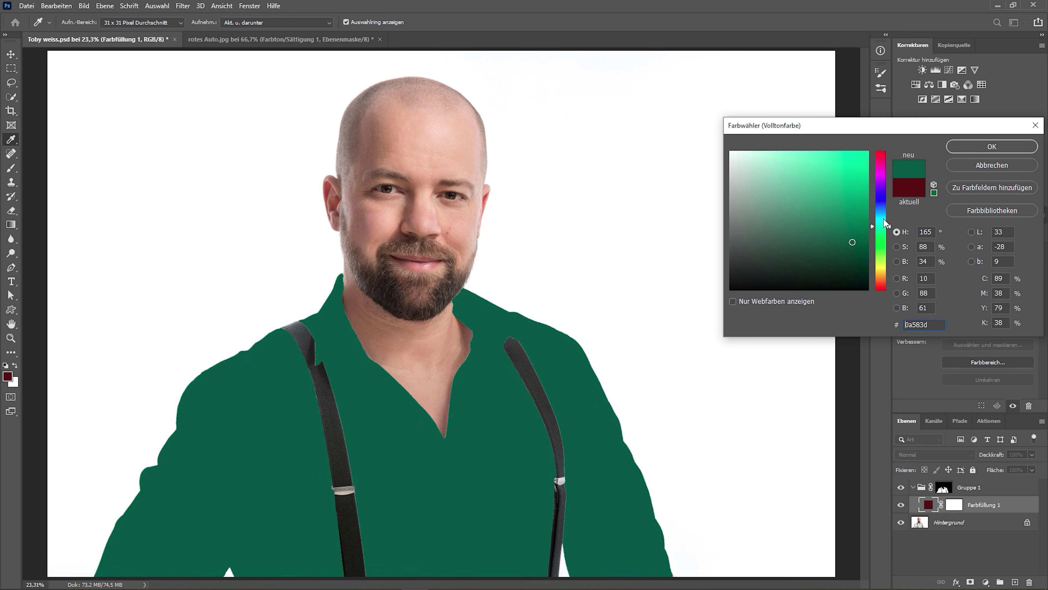
pyautogui.moveTo(883, 191); pyautogui.dragTo(883, 202)
pyautogui.moveTo(806, 207)
pyautogui.mouseDown()
pyautogui.moveTo(738, 179)
pyautogui.moveTo(840, 219)
pyautogui.moveTo(752, 202)
pyautogui.moveTo(772, 222)
pyautogui.moveTo(809, 223)
pyautogui.moveTo(824, 265)
pyautogui.moveTo(816, 162)
pyautogui.moveTo(787, 202)
pyautogui.mouseUp()
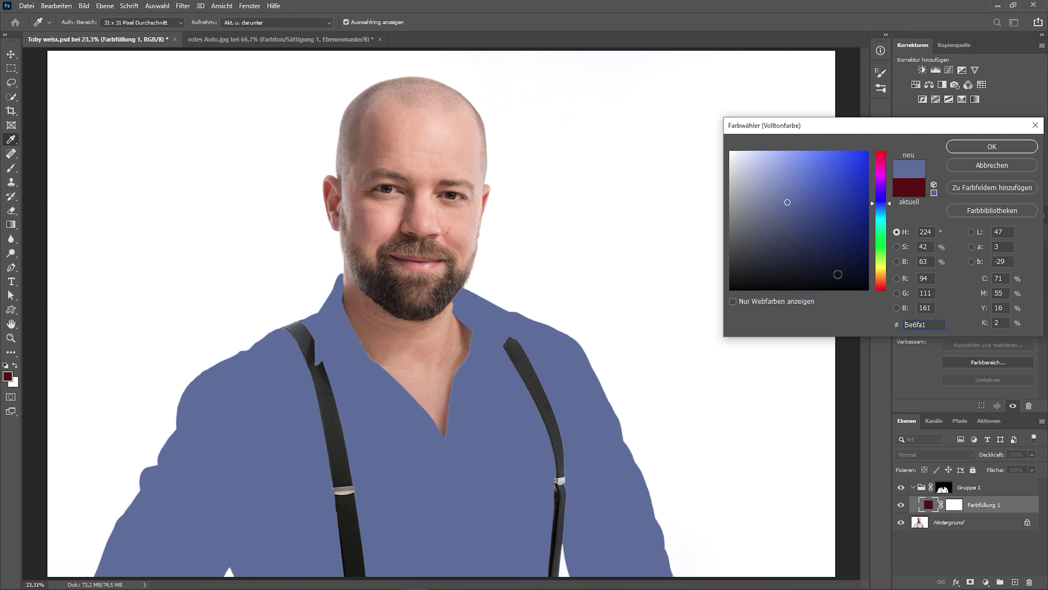
pyautogui.click(1002, 142)
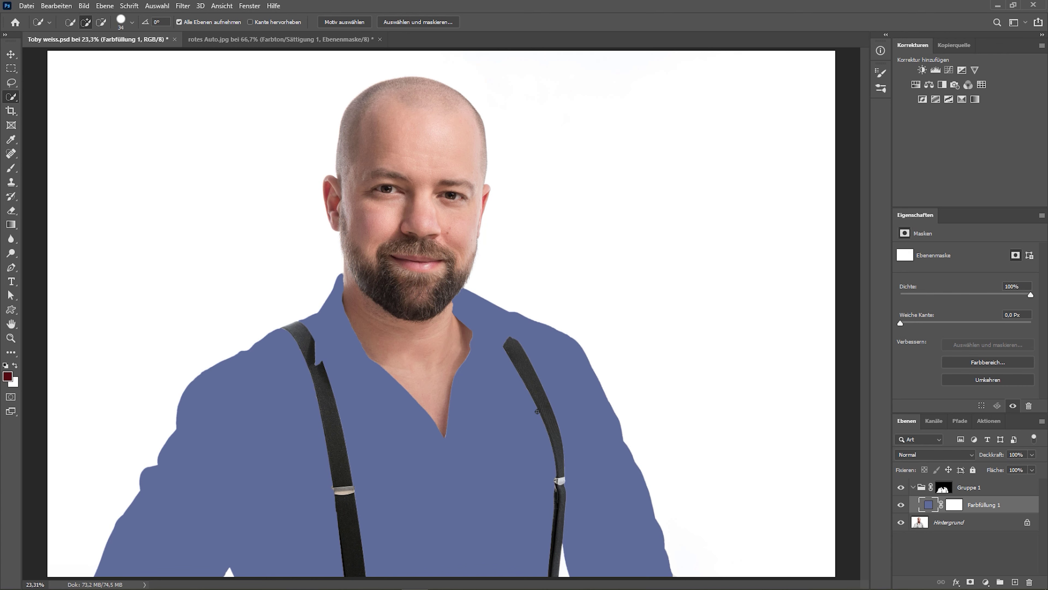
# Set Farbfüllung 1's blend mode to Multiplizieren
pyautogui.click(923, 456)
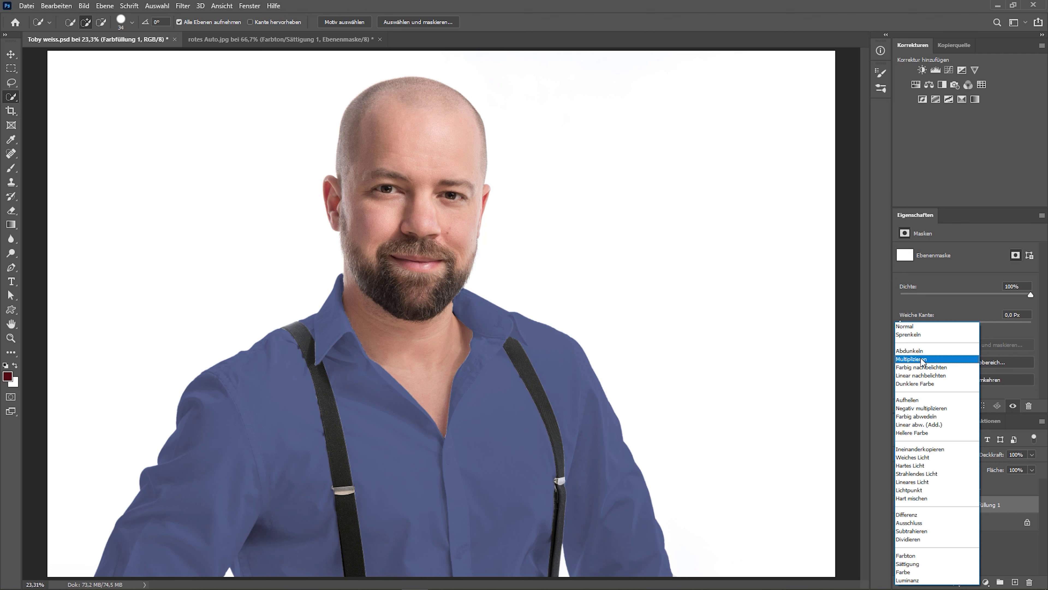
pyautogui.click(923, 360)
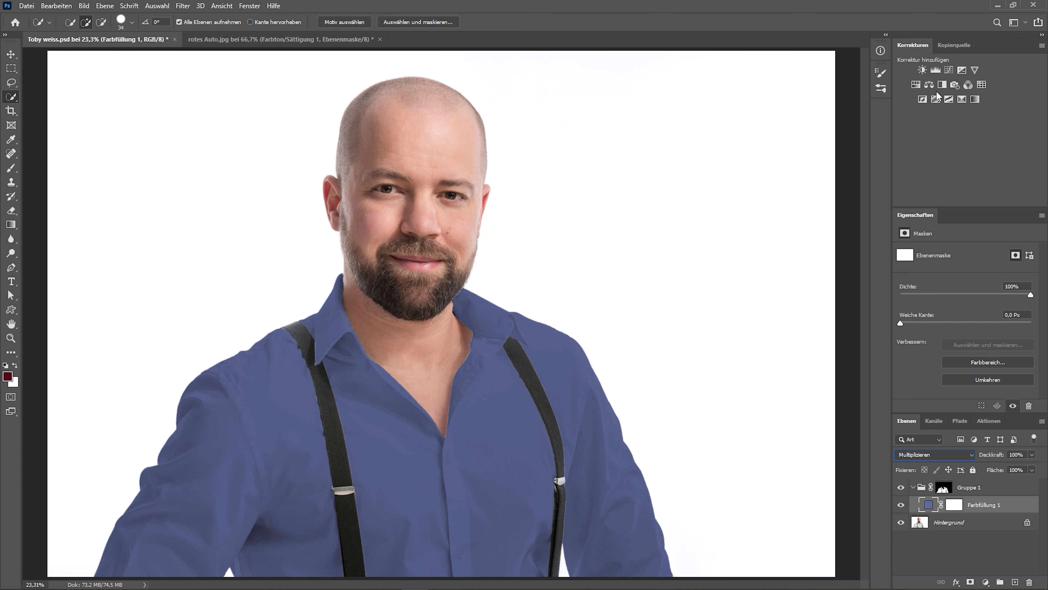
# Add a Gradationskurven layer with an S-curve that brightens the shirt and boosts contrast
pyautogui.click(949, 70)
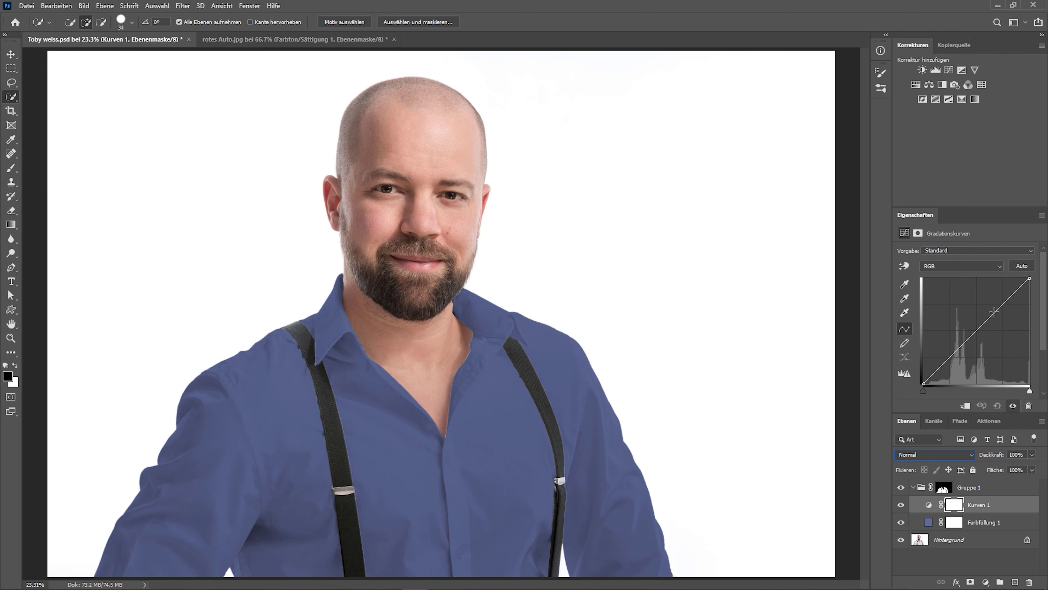
pyautogui.click(996, 313)
pyautogui.moveTo(997, 314); pyautogui.dragTo(988, 300)
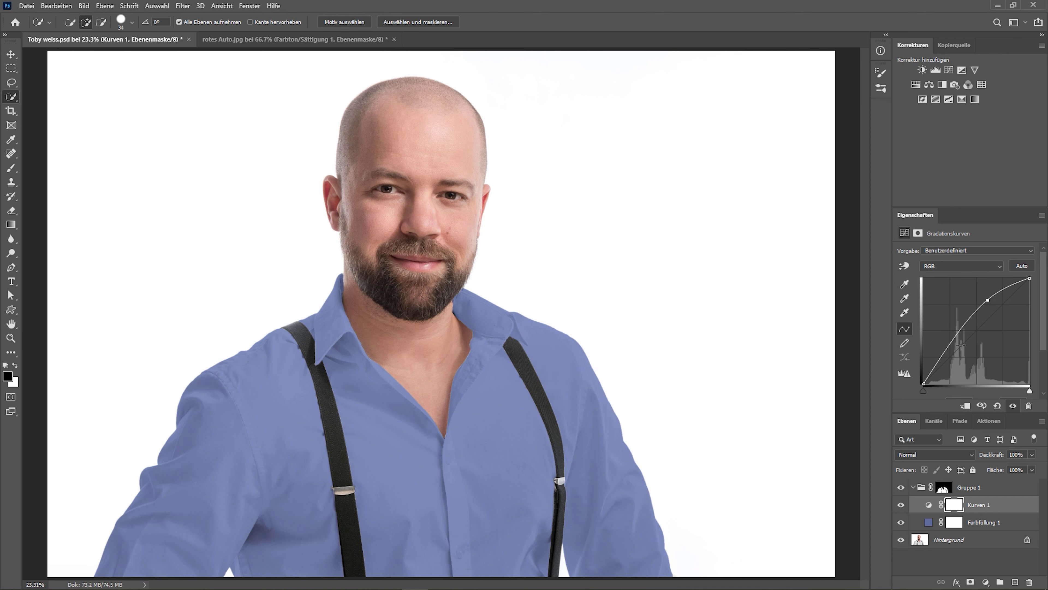
pyautogui.moveTo(951, 344); pyautogui.dragTo(960, 358)
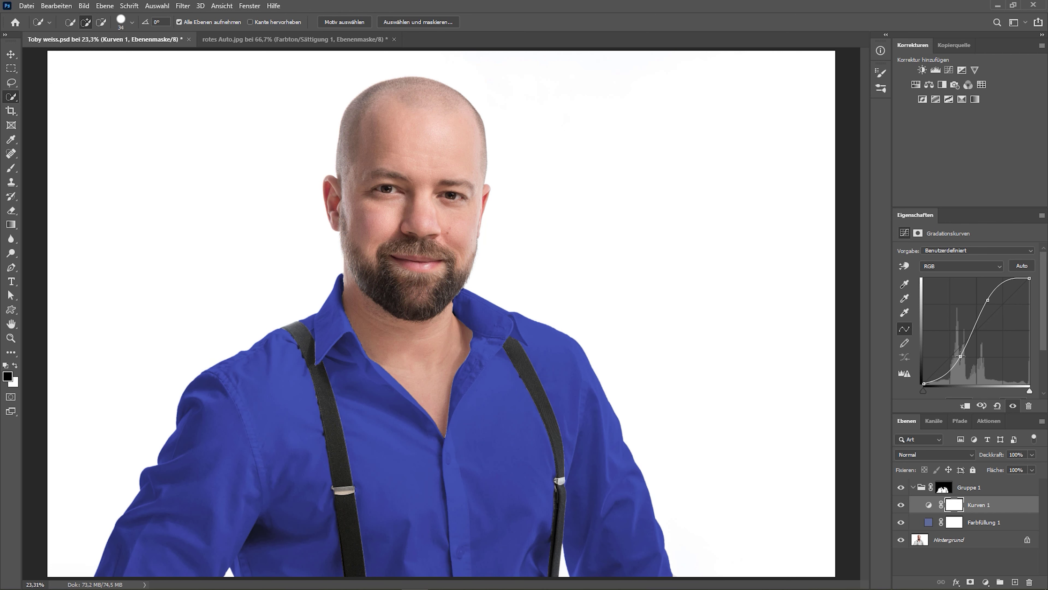
pyautogui.moveTo(988, 301); pyautogui.dragTo(984, 298)
# Change Farbfüllung 1's colour to the duller grey-blue 687392
pyautogui.doubleClick(929, 522)
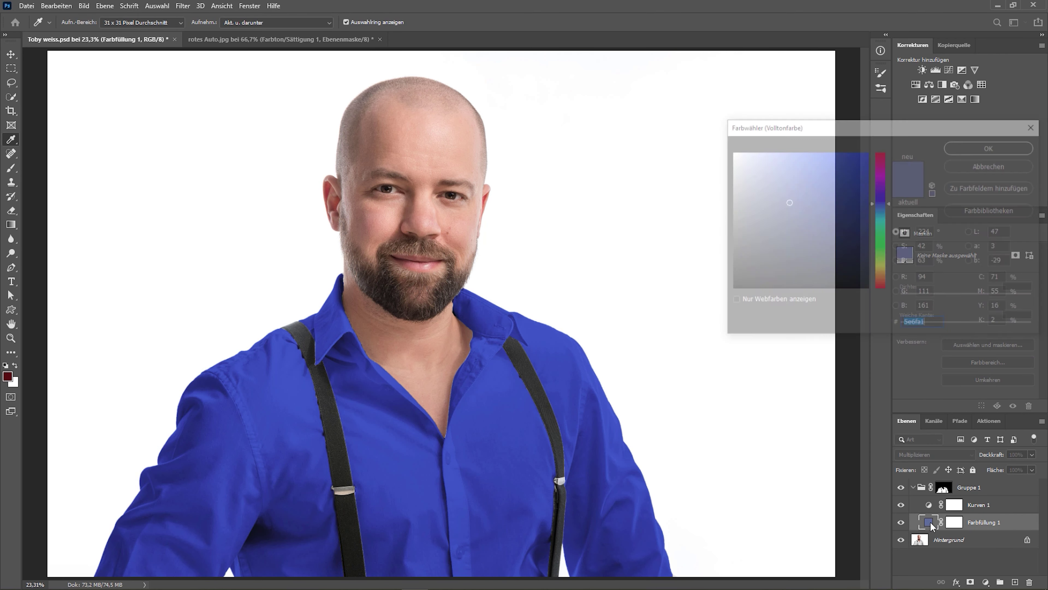
pyautogui.moveTo(778, 208)
pyautogui.mouseDown()
pyautogui.moveTo(769, 201)
pyautogui.moveTo(770, 210)
pyautogui.mouseUp()
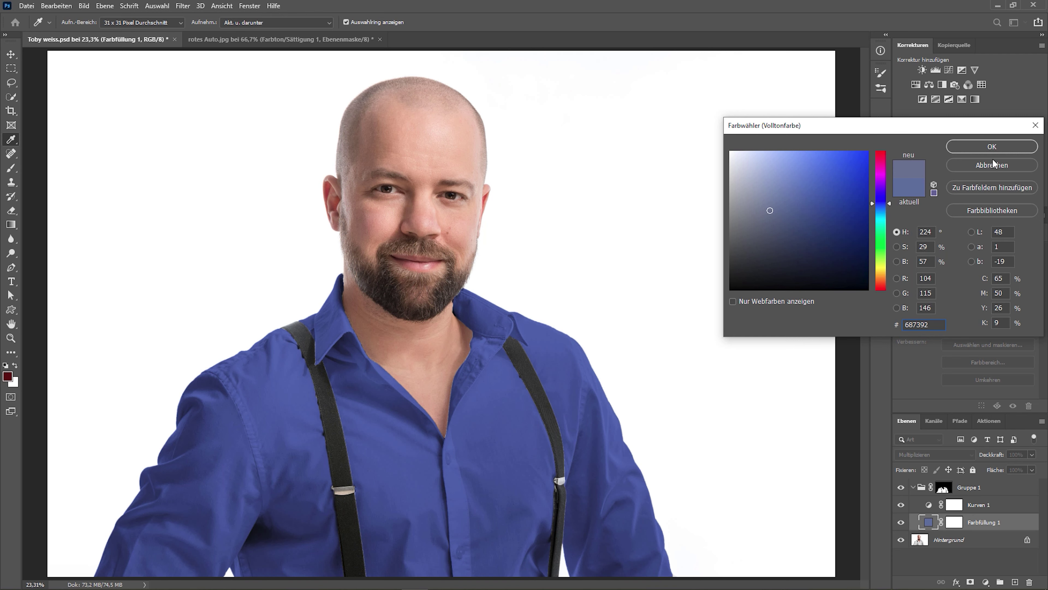
pyautogui.click(1005, 145)
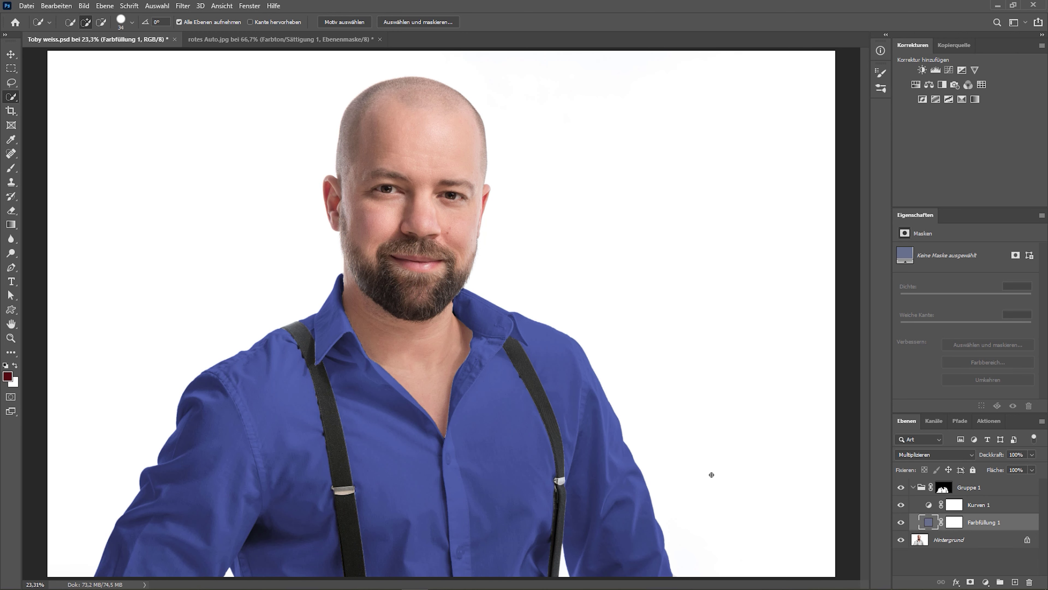
pyautogui.scroll(1, 424, 422)
pyautogui.scroll(1, 424, 422)
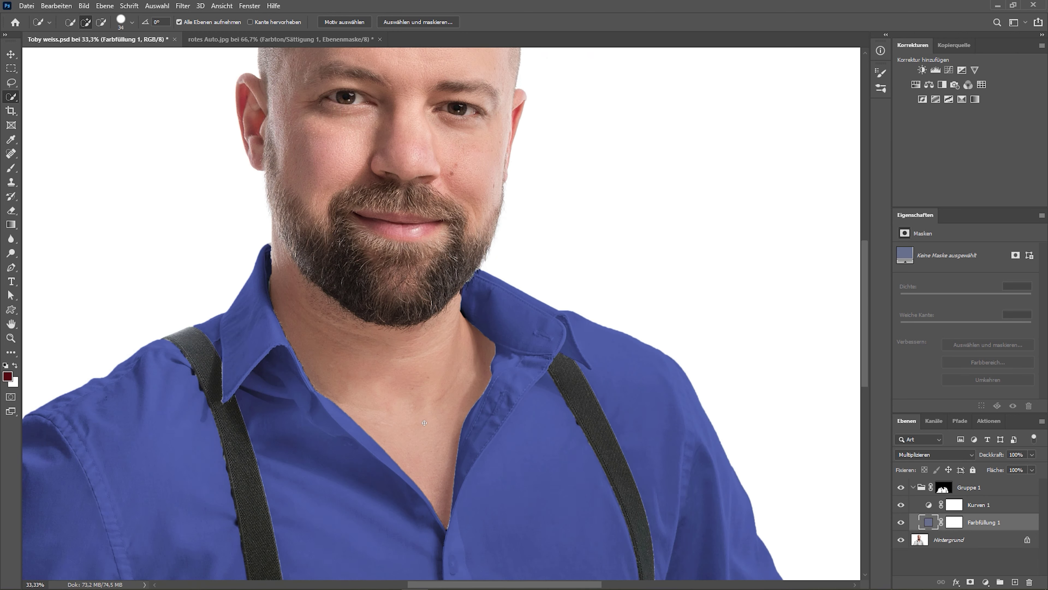
pyautogui.scroll(1, 429, 422)
pyautogui.moveTo(433, 421); pyautogui.dragTo(600, 360)
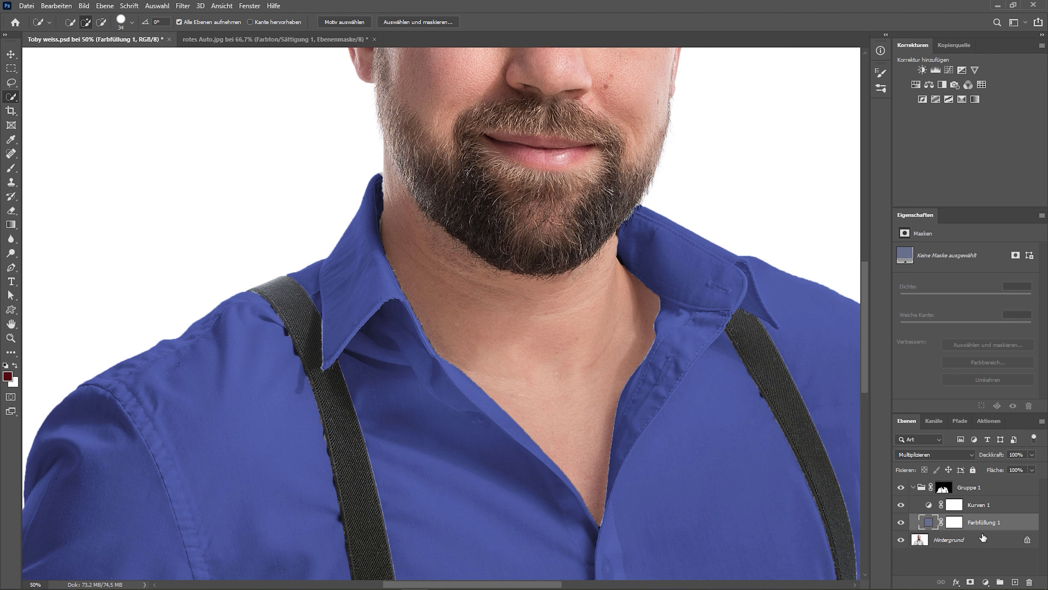
pyautogui.click(946, 490)
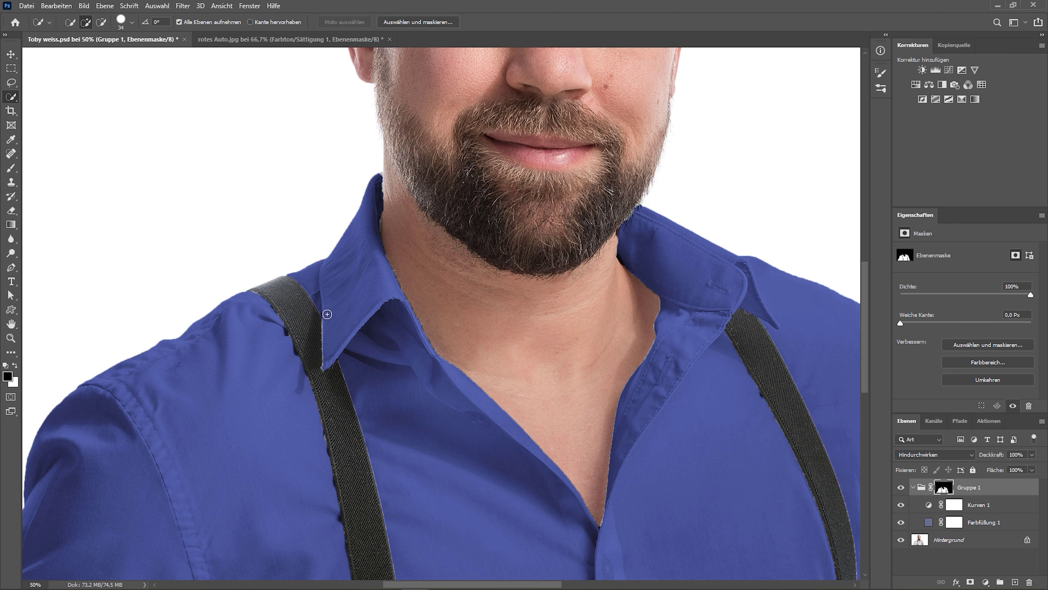
pyautogui.scroll(1, 371, 331)
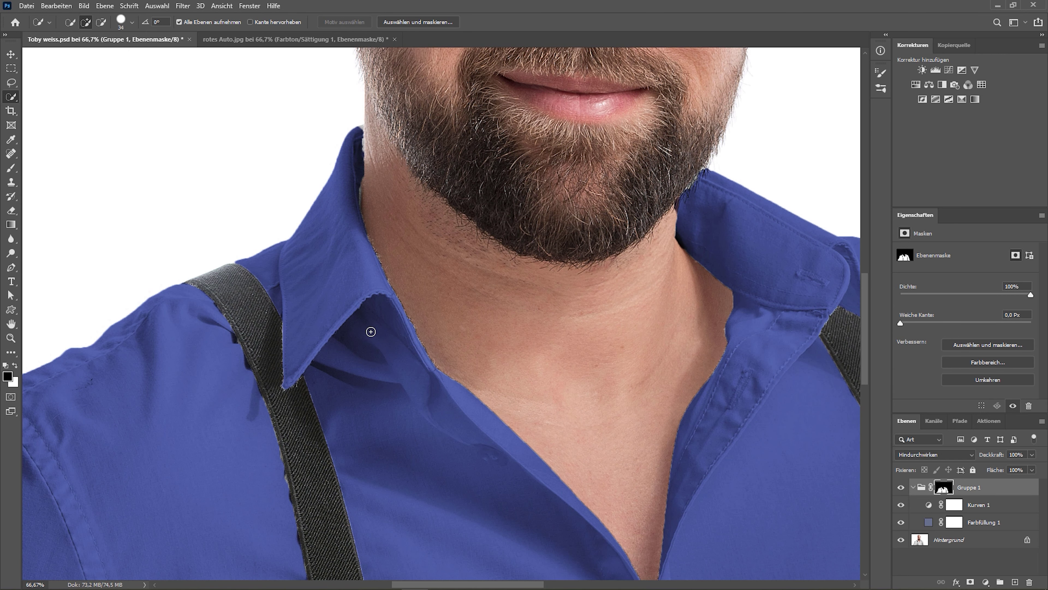
pyautogui.click(11, 167)
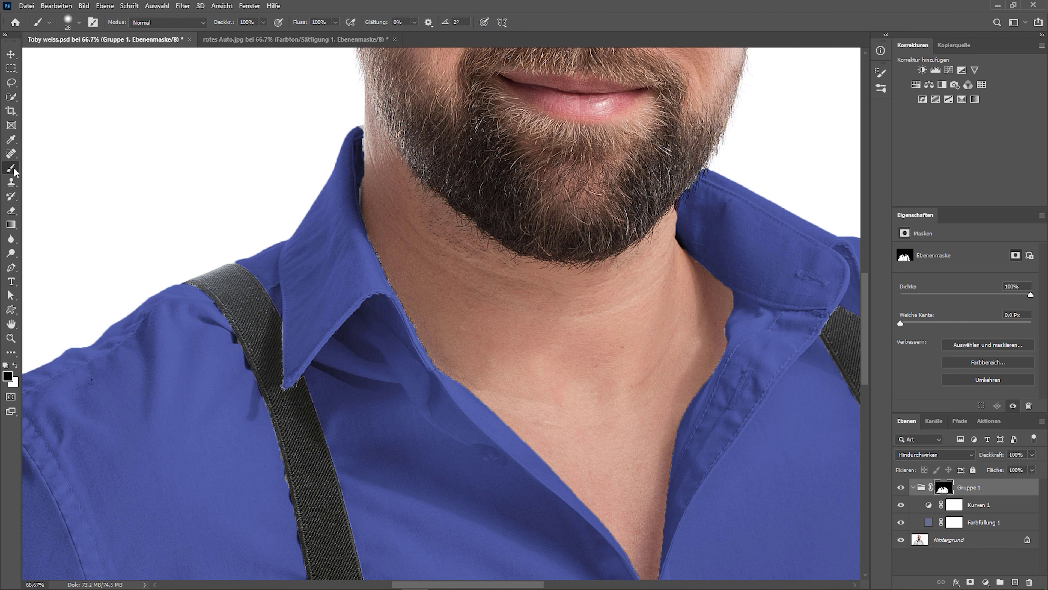
pyautogui.click(15, 366)
pyautogui.press('x')
pyautogui.moveTo(349, 399)
pyautogui.mouseDown()
pyautogui.moveTo(453, 363)
pyautogui.moveTo(464, 467)
pyautogui.mouseUp()
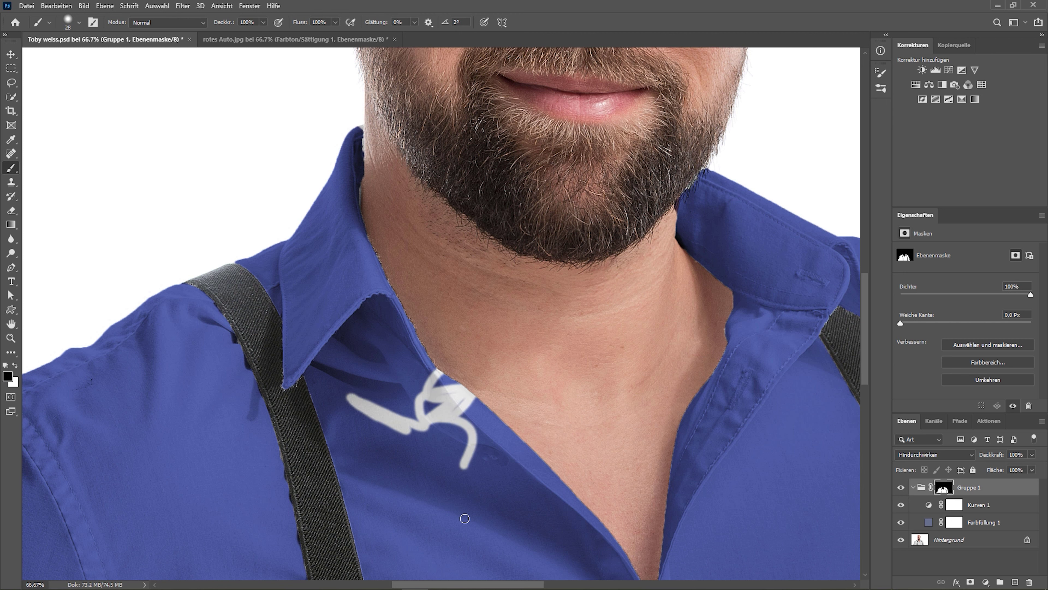
pyautogui.hotkey('ctrl', 'z')
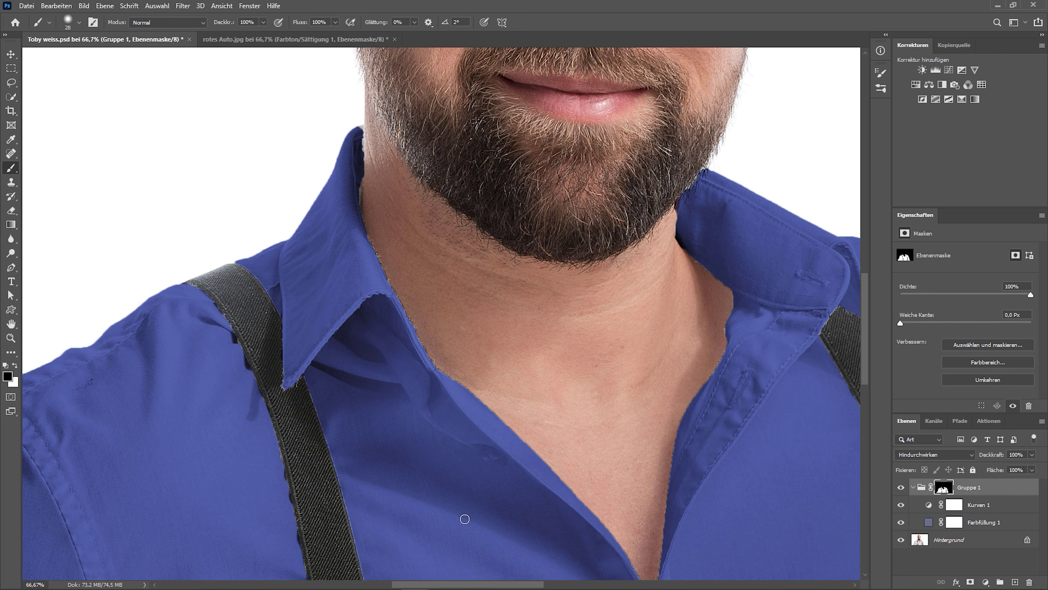
pyautogui.hotkey('ctrl', '0')
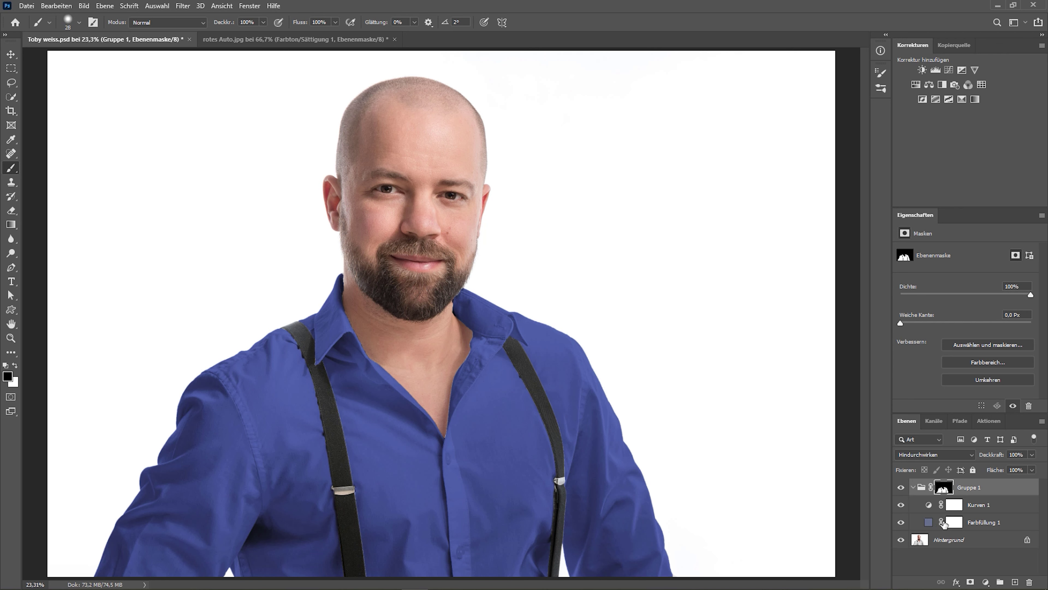
# Try a red hue for the Farbfüllung 1 fill, then return to the brush
pyautogui.doubleClick(929, 522)
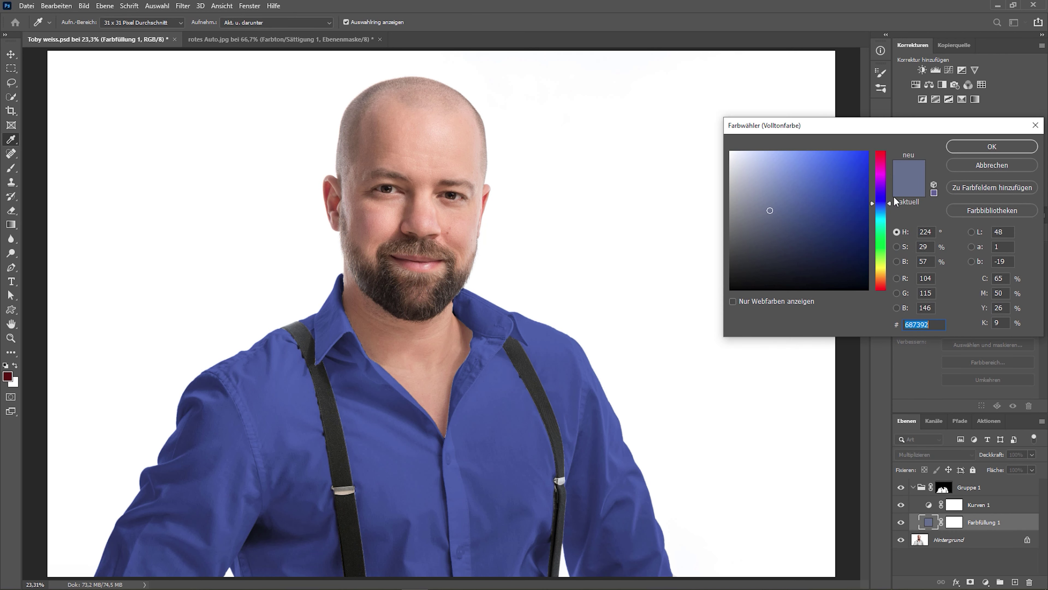
pyautogui.moveTo(879, 177); pyautogui.dragTo(884, 153)
pyautogui.click(972, 156)
pyautogui.press('b')
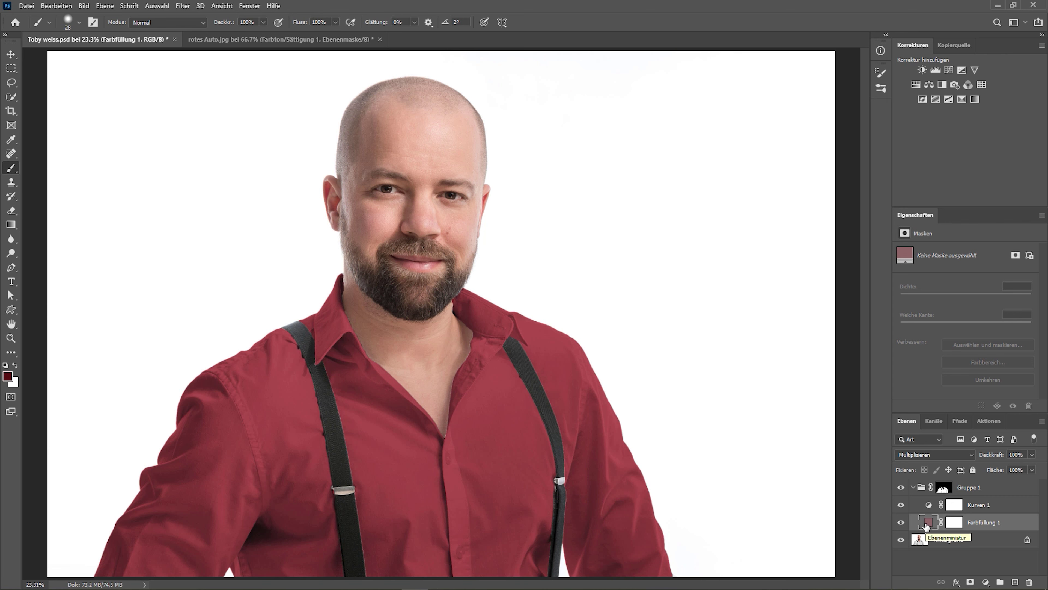
# Set Farbfüllung 1 to the neutral dark grey 5f5f5f
pyautogui.doubleClick(926, 524)
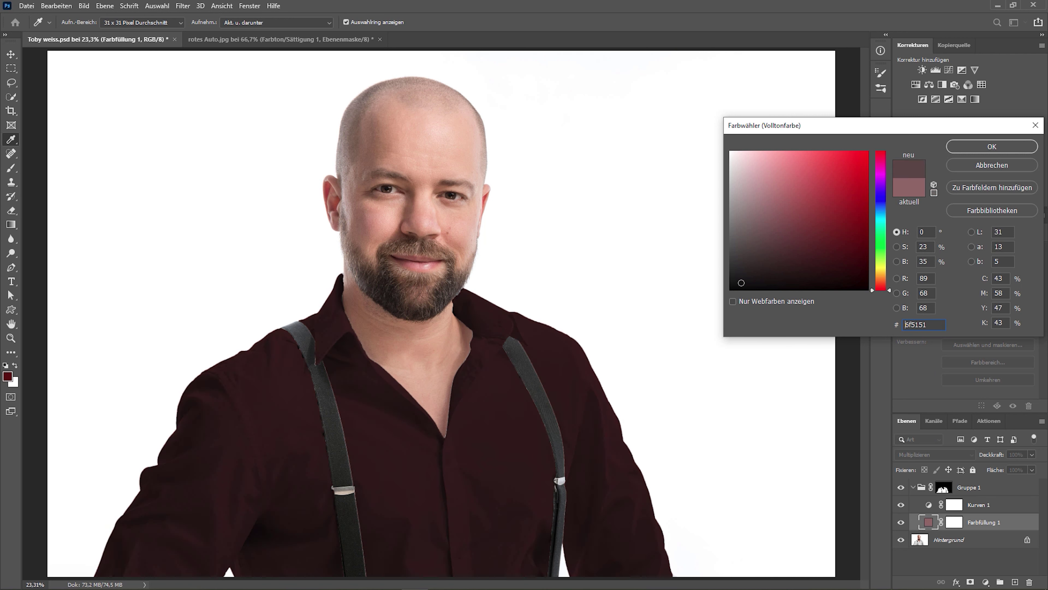
pyautogui.moveTo(743, 268); pyautogui.dragTo(709, 305)
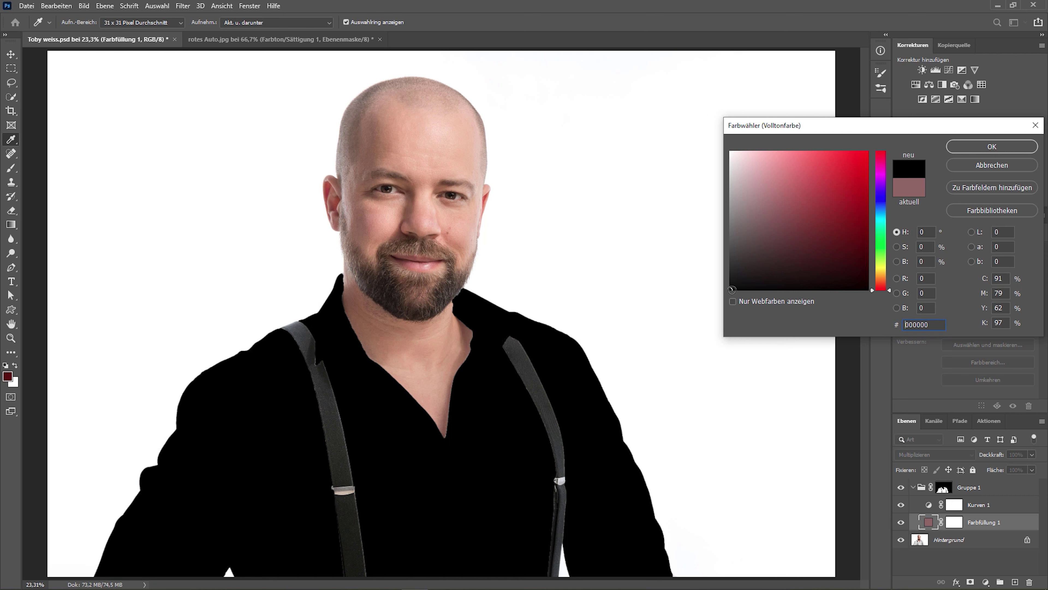
pyautogui.click(734, 259)
pyautogui.click(722, 240)
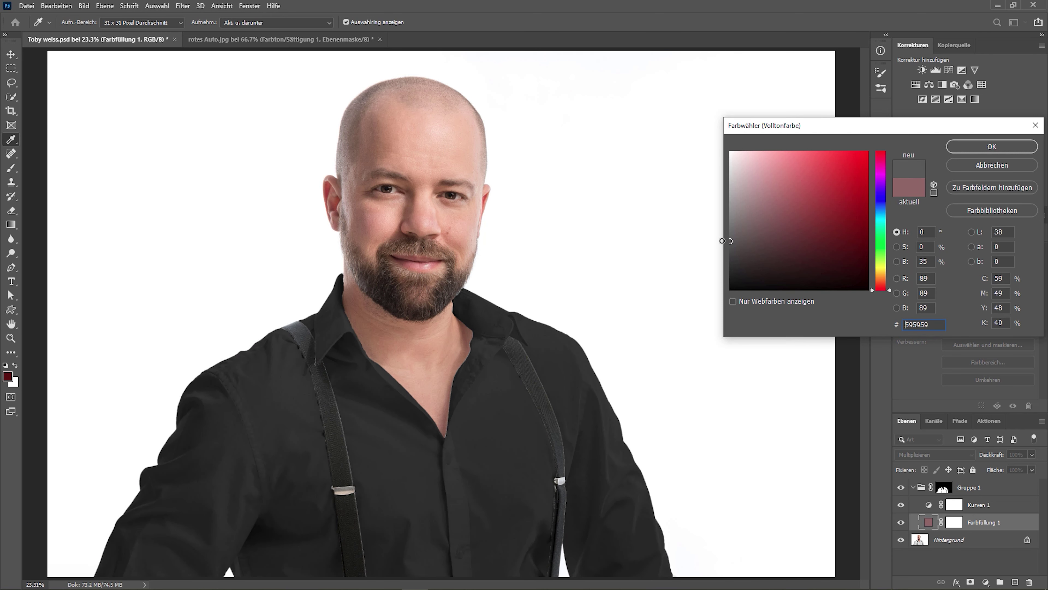
pyautogui.moveTo(722, 240); pyautogui.dragTo(722, 238)
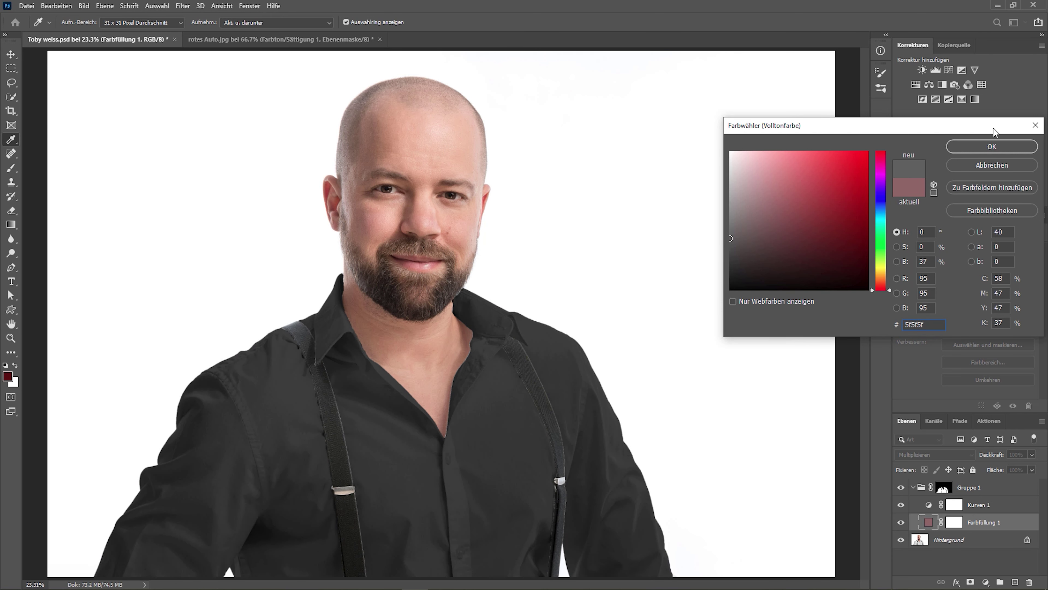
pyautogui.click(991, 146)
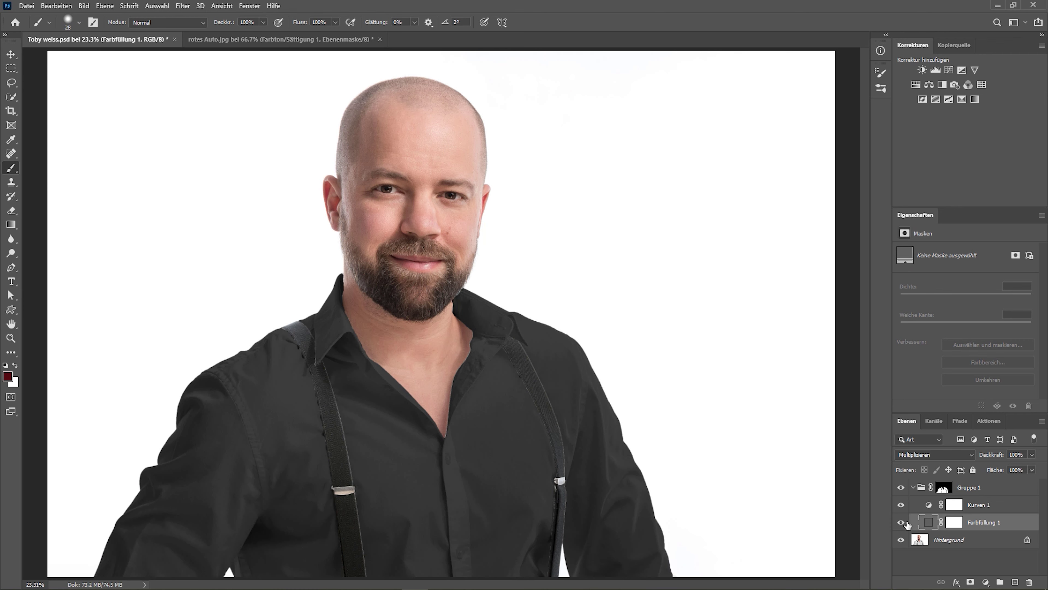
pyautogui.click(927, 506)
# Steepen Kurven 1 toward near-black, then add Kurven 2 with its midpoint raised to charcoal
pyautogui.moveTo(962, 357); pyautogui.dragTo(963, 360)
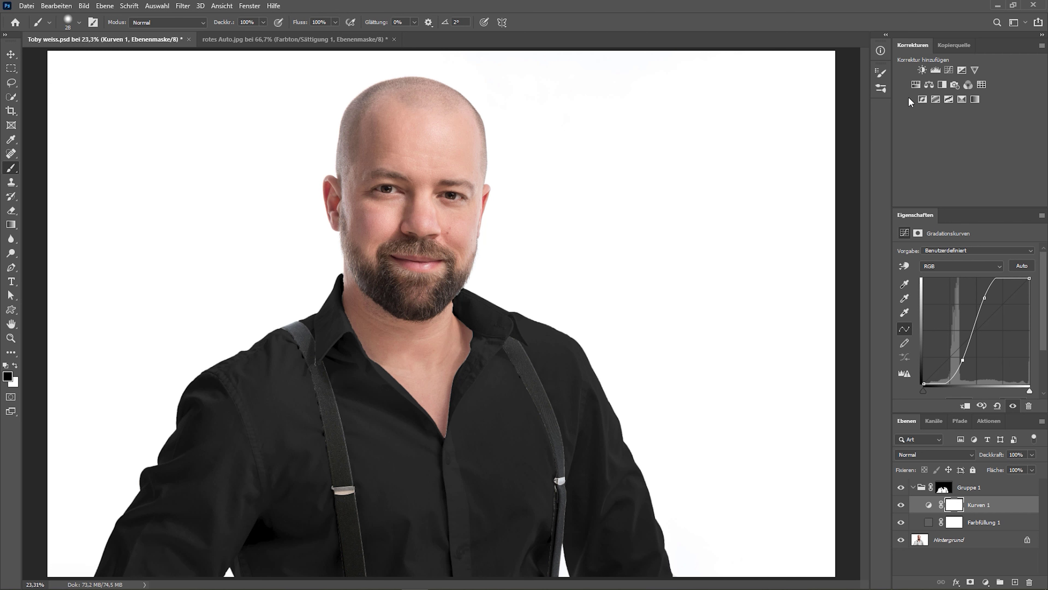
pyautogui.click(948, 72)
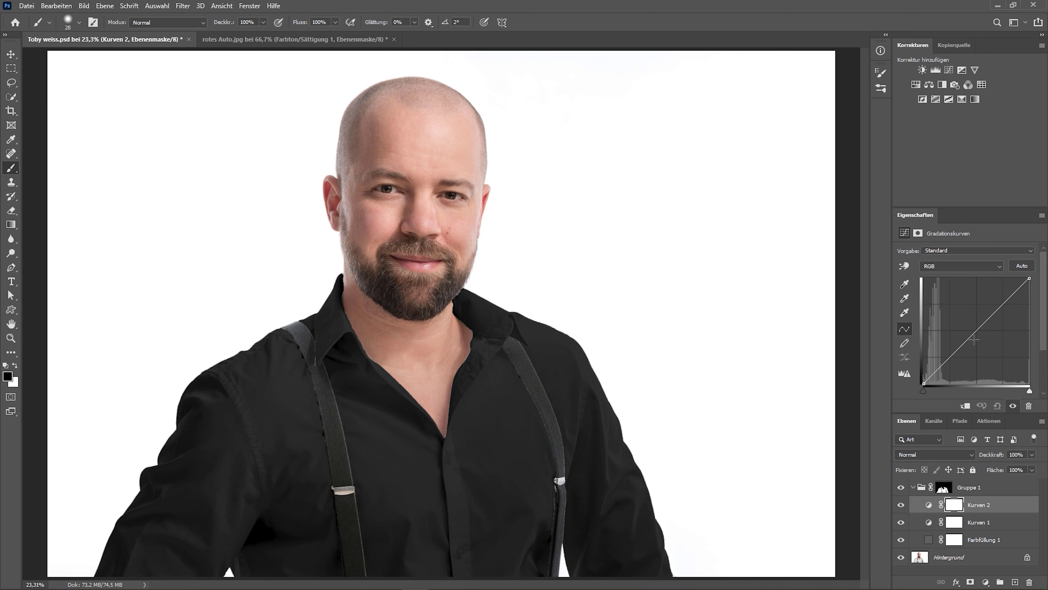
pyautogui.moveTo(973, 335); pyautogui.dragTo(963, 318)
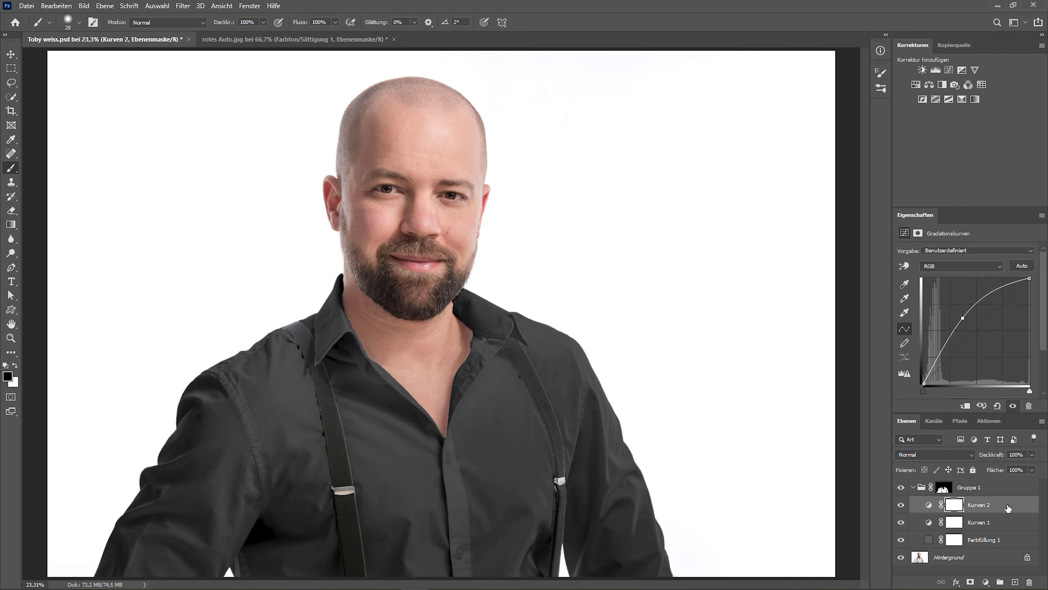
# In Kurven 2's blending options, split the underlying-layer black slider to 17/56
pyautogui.rightClick(1018, 509)
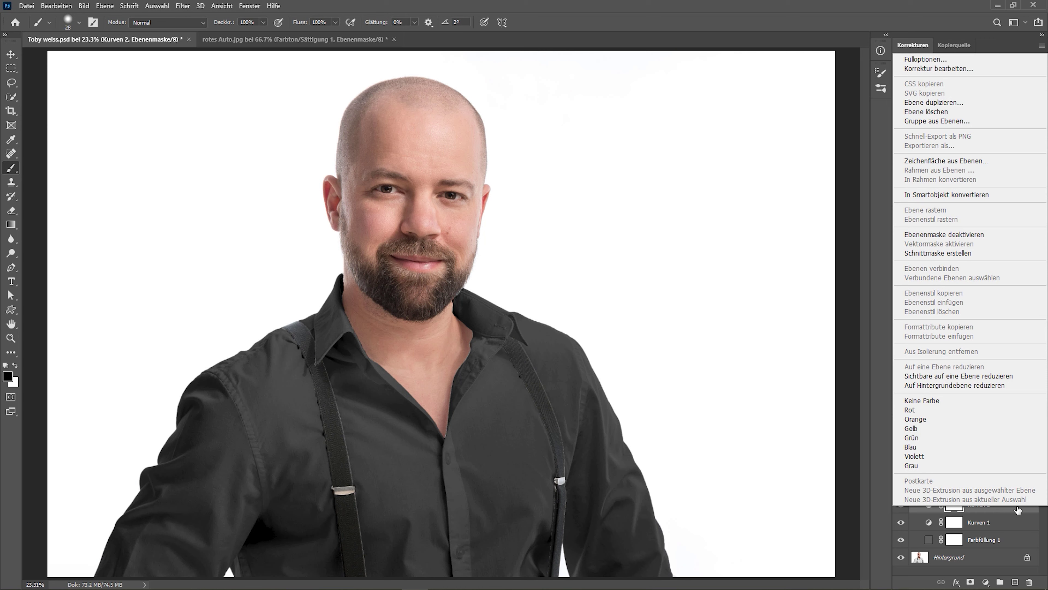
pyautogui.click(925, 59)
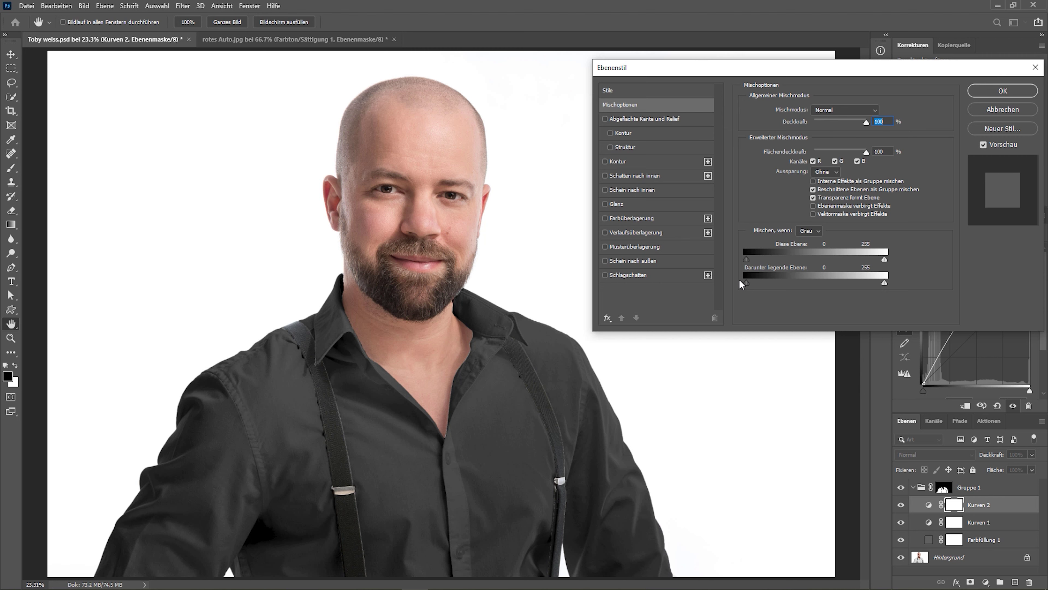
pyautogui.moveTo(747, 283)
pyautogui.mouseDown()
pyautogui.moveTo(779, 282)
pyautogui.moveTo(764, 283)
pyautogui.mouseUp()
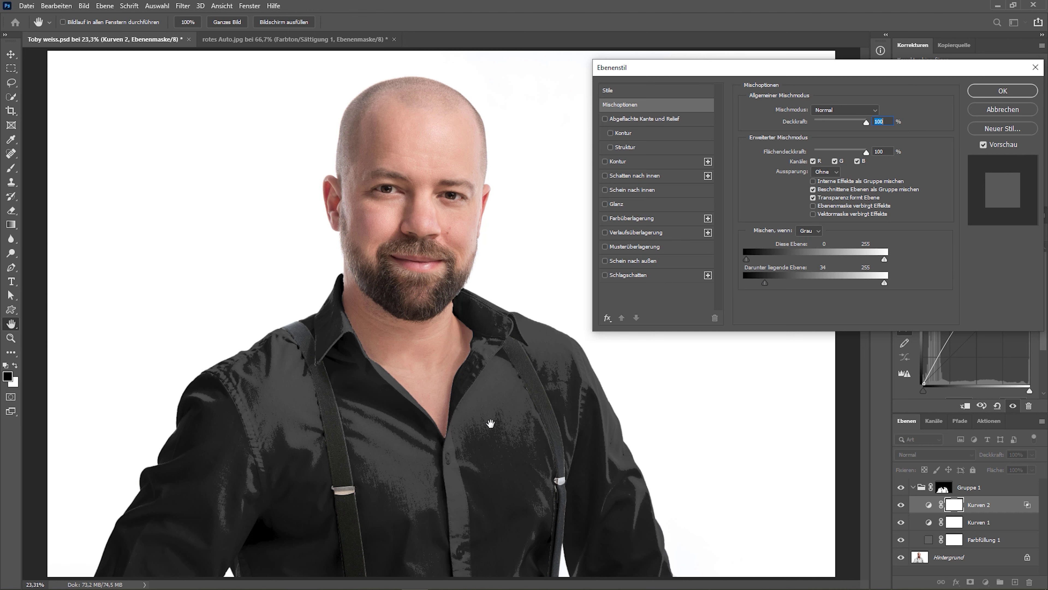
pyautogui.press('alt')
pyautogui.moveTo(765, 284); pyautogui.dragTo(765, 283)
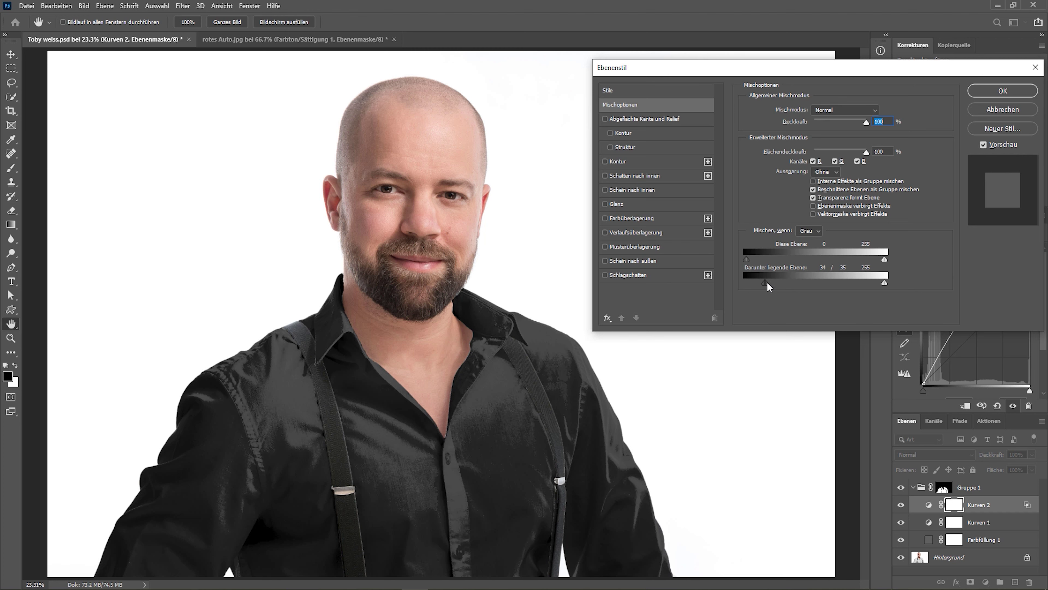
pyautogui.moveTo(766, 283)
pyautogui.mouseDown()
pyautogui.moveTo(779, 284)
pyautogui.moveTo(755, 284)
pyautogui.mouseUp()
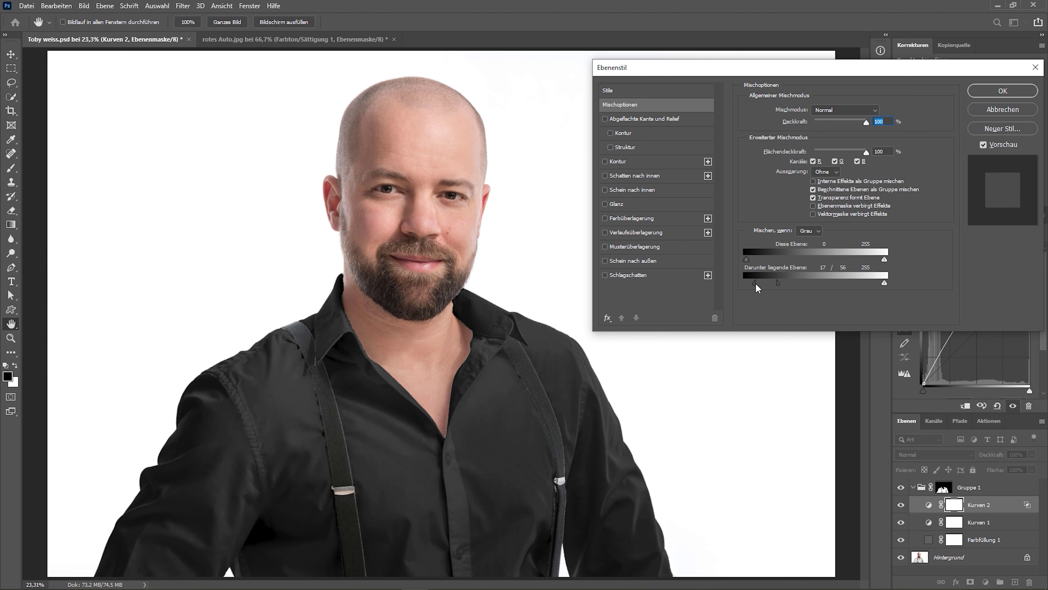
pyautogui.click(1004, 94)
pyautogui.hotkey('ctrl', '-')
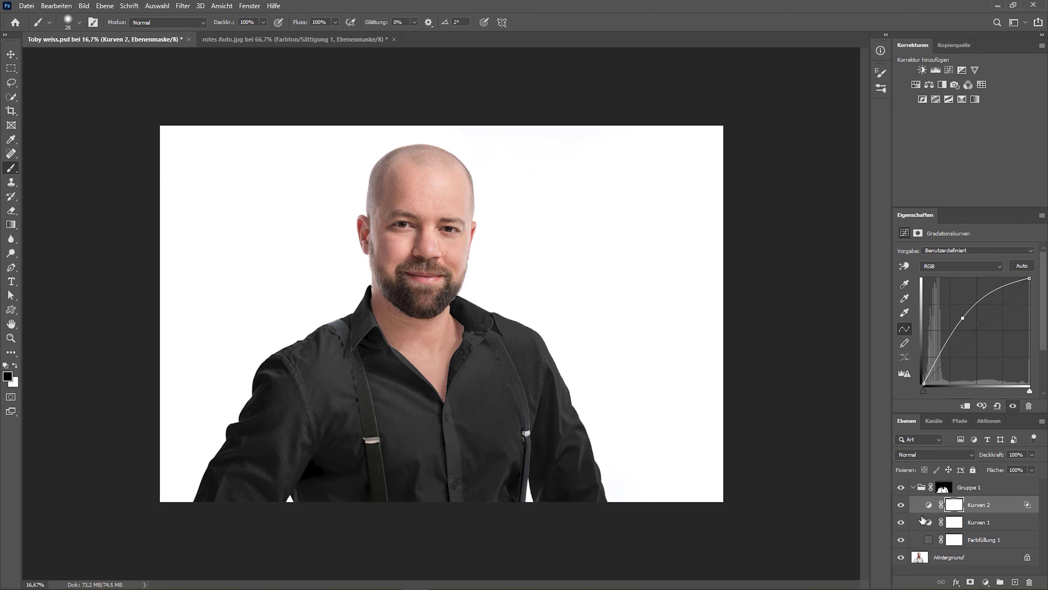
# Add a Kurven 1 curve point to lighten the shirt, toggling Gruppe 1 to compare before/after
pyautogui.click(929, 523)
pyautogui.click(962, 359)
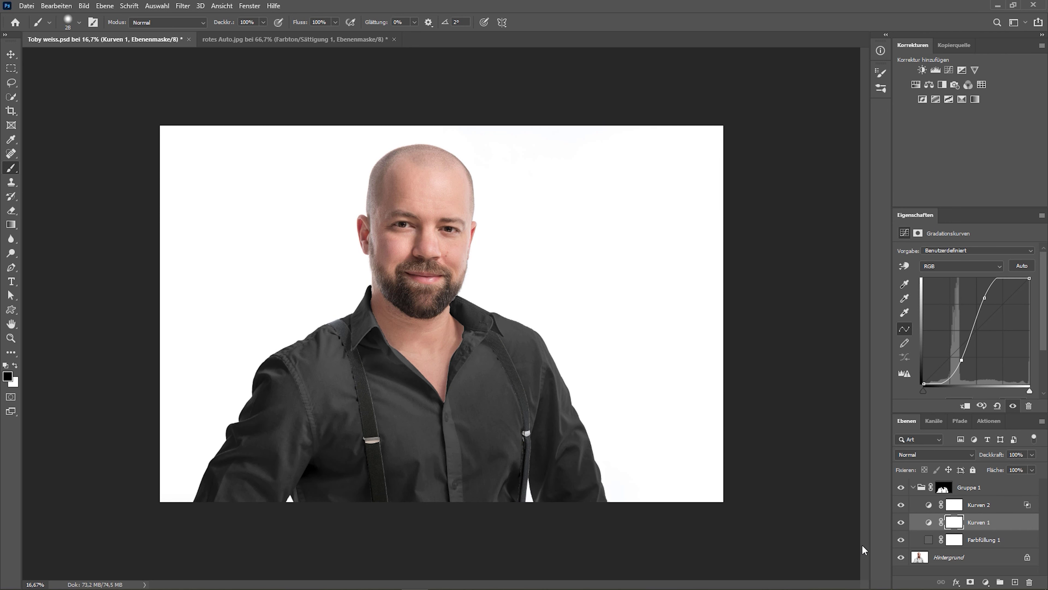
pyautogui.click(901, 487)
pyautogui.click(901, 487)
pyautogui.click(900, 488)
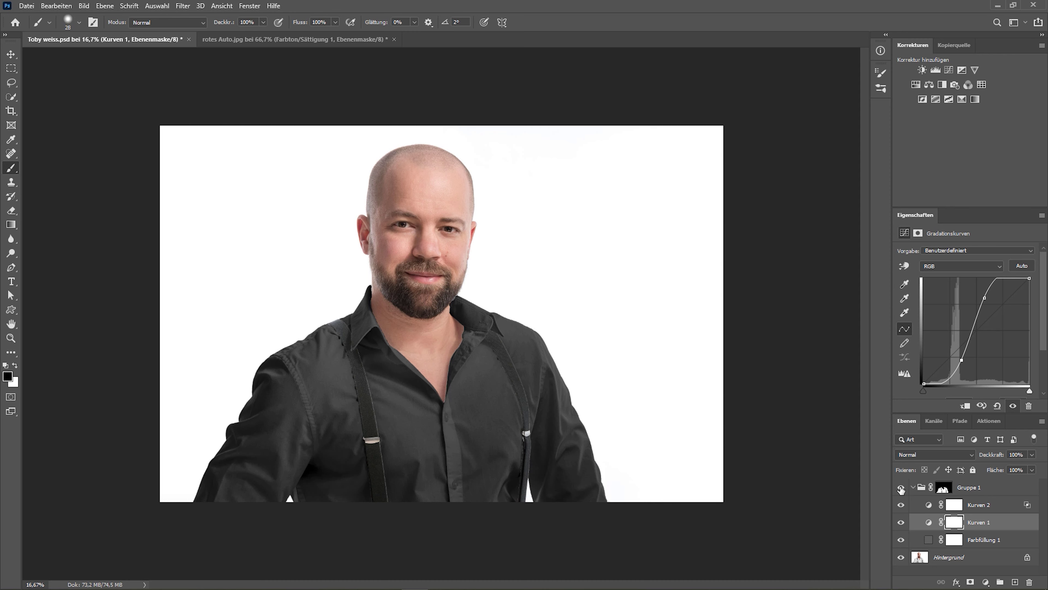